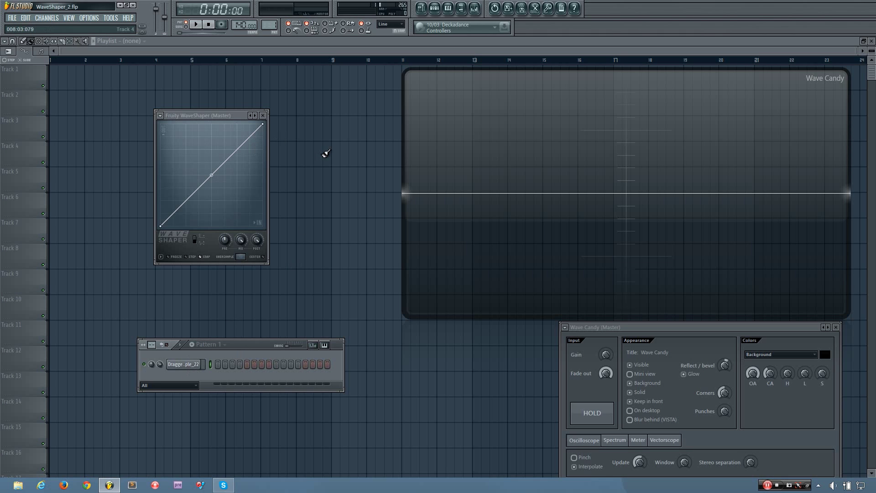
Play a test sawtooth note and raise the WaveShaper PRE input gain to 106%.
key("z")
mouse_move(225, 244)
left_mouse_down()
mouse_move(225, 223)
mouse_move(224, 244)
left_mouse_up()
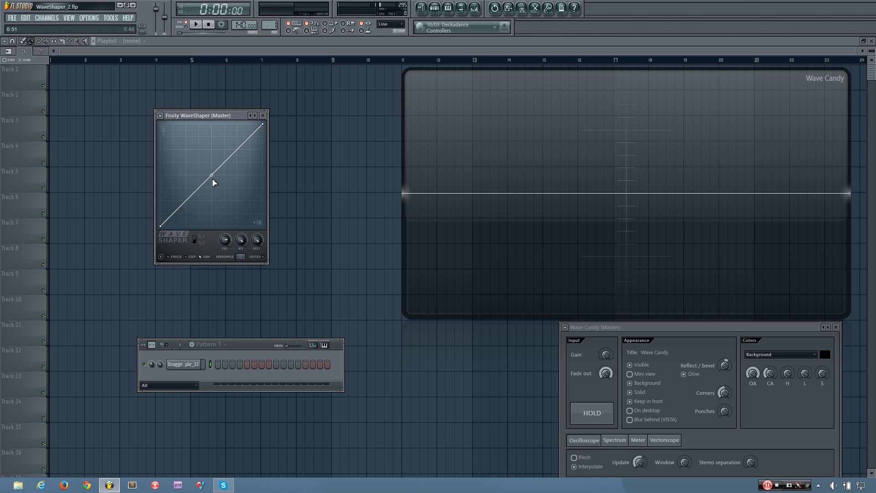
Pull the middle curve point up into a saturation bend, set mix to 92%, and play the note.
left_click_drag(212, 179, 211, 129)
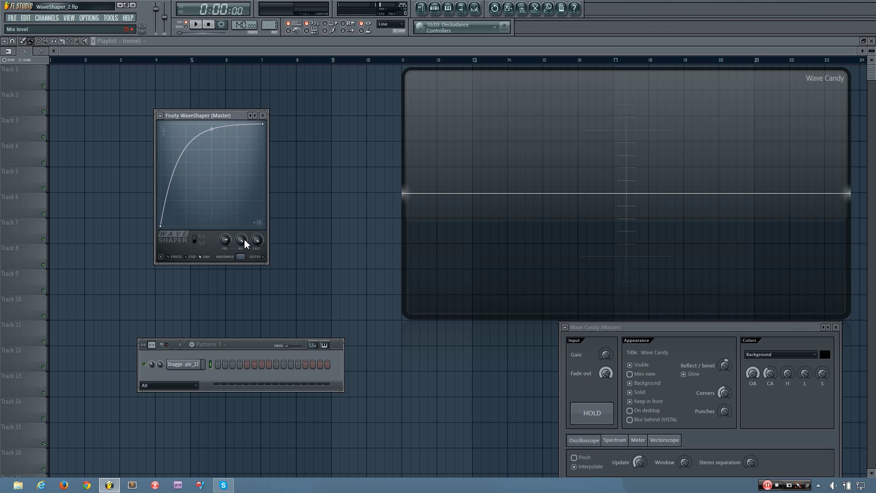
key("z")
key("z")
mouse_move(242, 240)
left_mouse_down()
mouse_move(241, 255)
mouse_move(240, 228)
mouse_move(240, 255)
mouse_move(240, 228)
mouse_move(241, 242)
left_mouse_up()
key("z")
key("z")
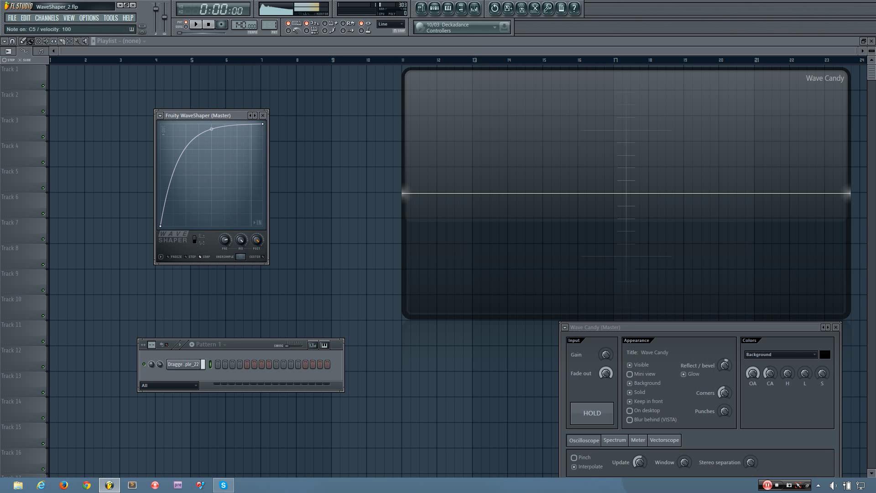
key("z")
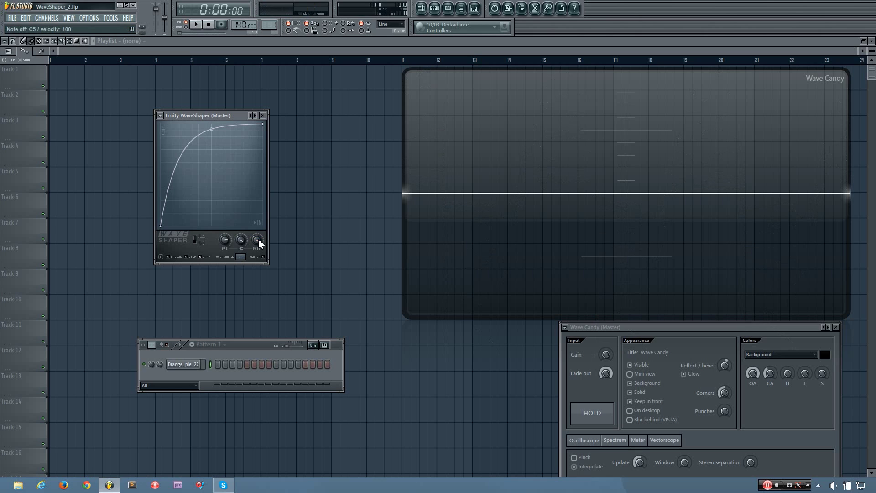
Reset the WaveShaper curve to a straight diagonal and HOLD Wave Candy on the clean sawtooth.
right_click(213, 131)
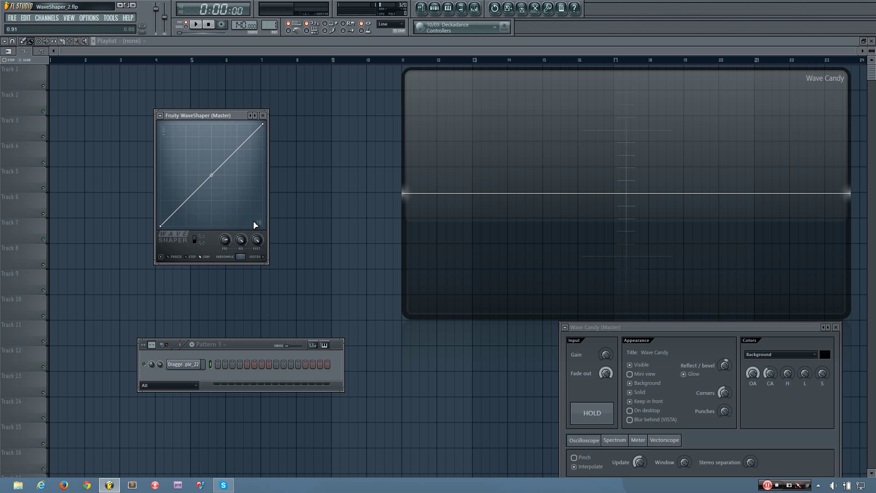
left_click(591, 413)
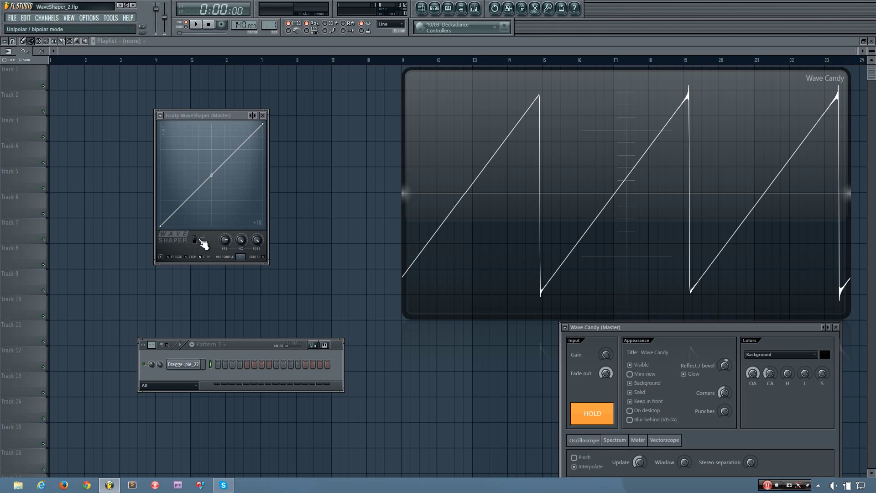
Toggle unipolar/bipolar and back, release Wave Candy HOLD, and add two points on the diagonal.
left_click(202, 246)
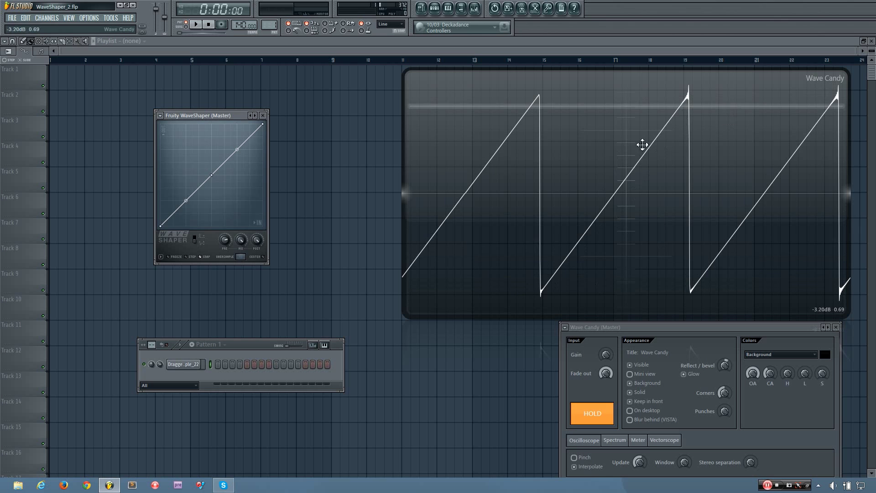
left_click(199, 241)
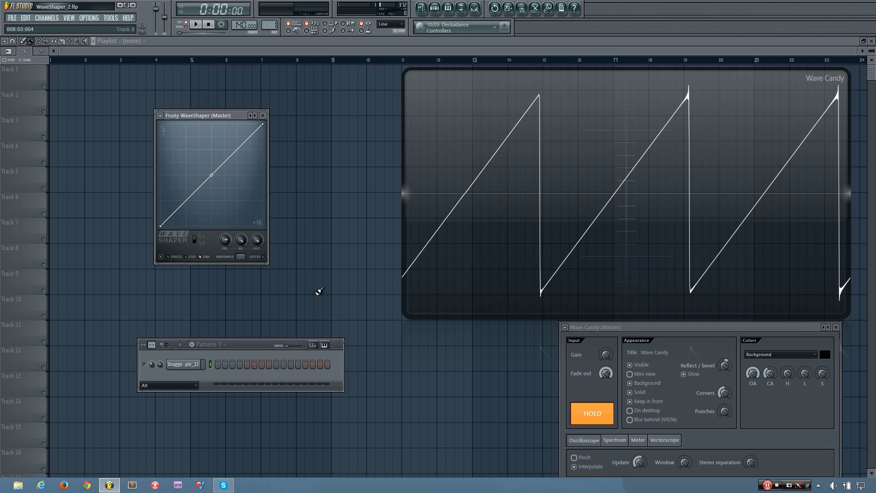
left_click(592, 415)
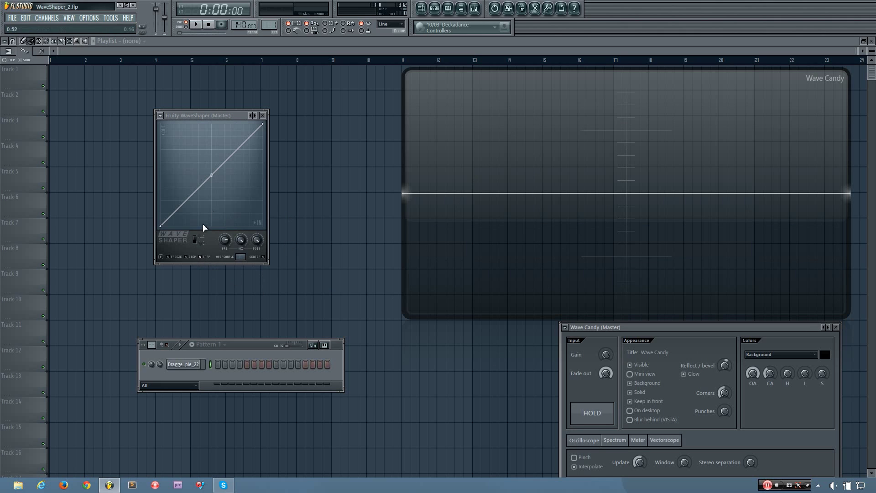
right_click(186, 200)
right_click(237, 149)
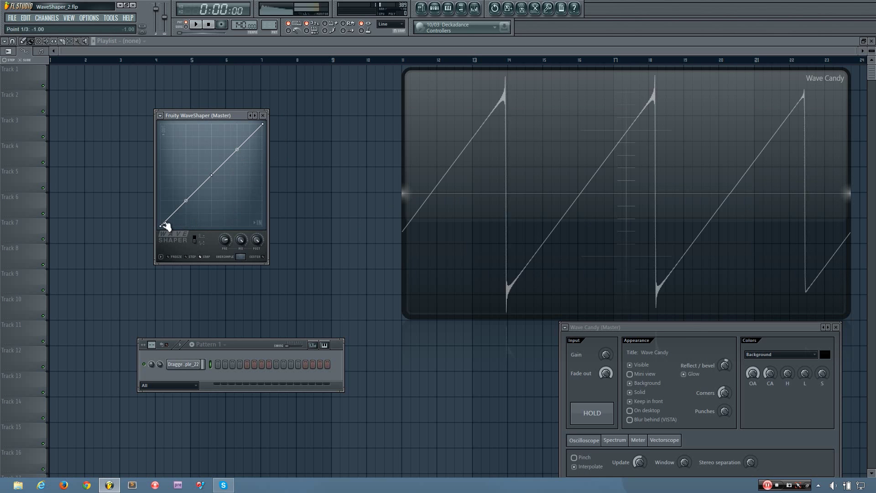
Move the bottom-left curve point, then pull the second point up and delete it.
mouse_move(164, 227)
left_mouse_down()
mouse_move(164, 172)
mouse_move(162, 221)
left_mouse_up()
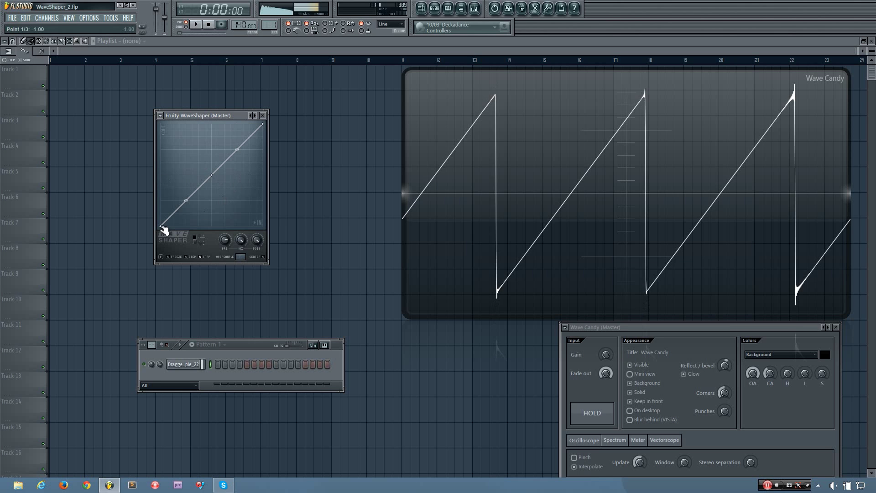
left_click_drag(161, 226, 160, 275)
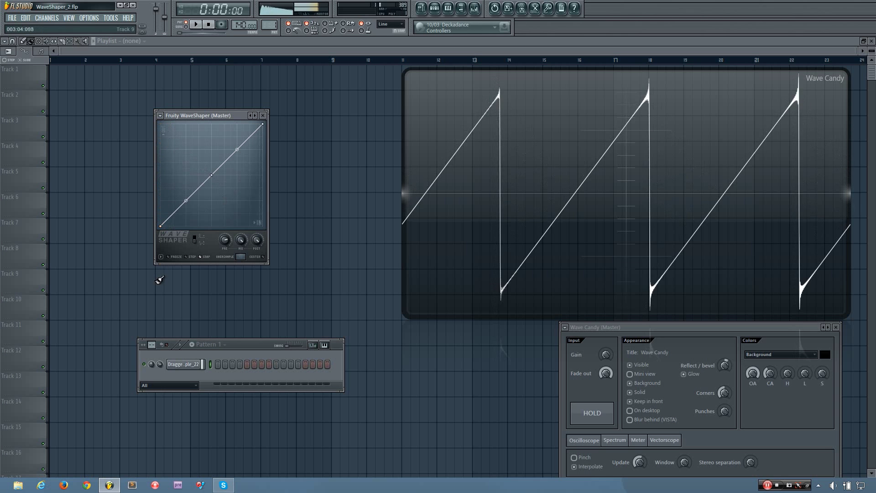
left_click_drag(186, 200, 185, 225)
right_click(193, 195)
left_click(206, 209)
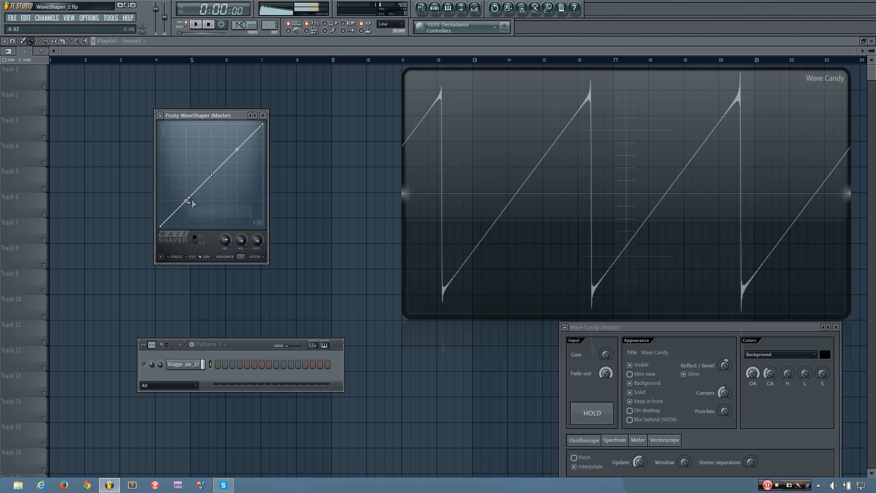
Bend the two curve segments in opposite directions to form an S-curve.
left_click_drag(237, 149, 237, 175)
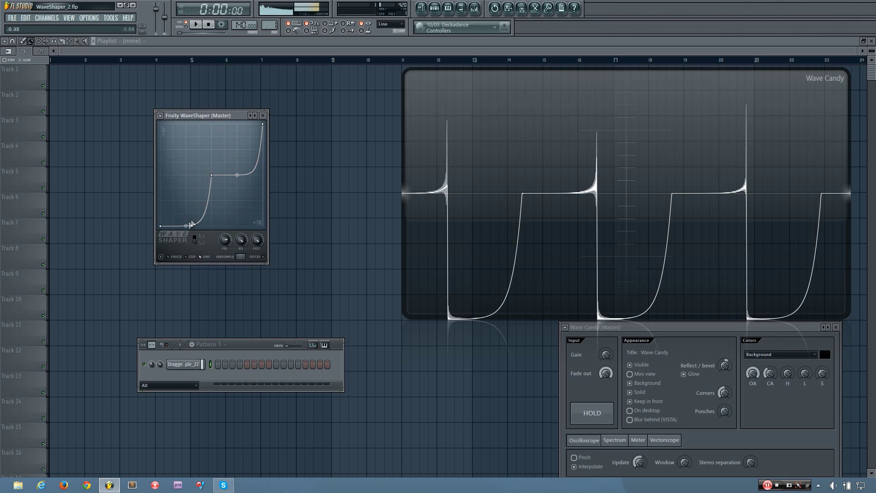
left_click_drag(185, 224, 186, 177)
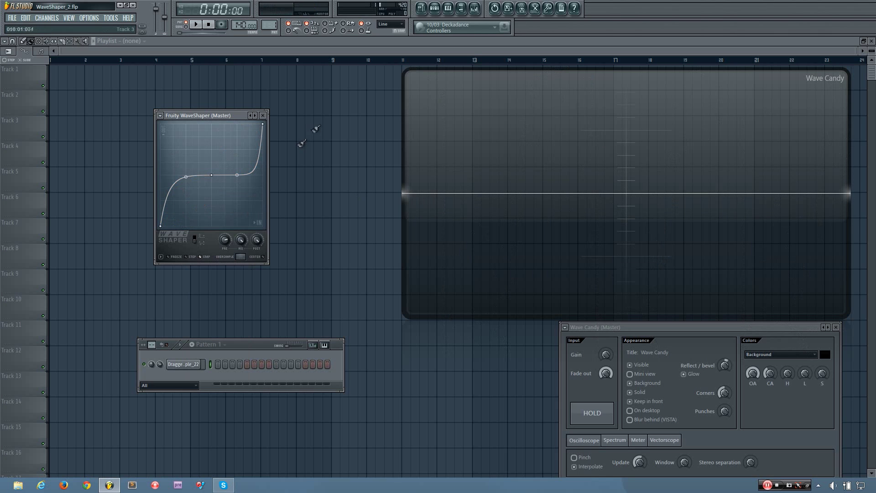
right_click(241, 183)
Delete a curve point and adjust the first segment's bend back toward straight.
left_click(250, 188)
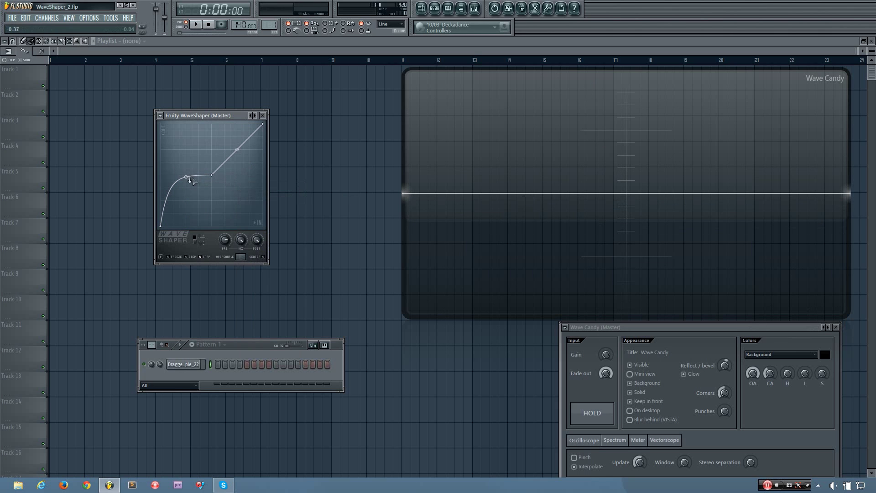
left_click_drag(191, 181, 191, 211)
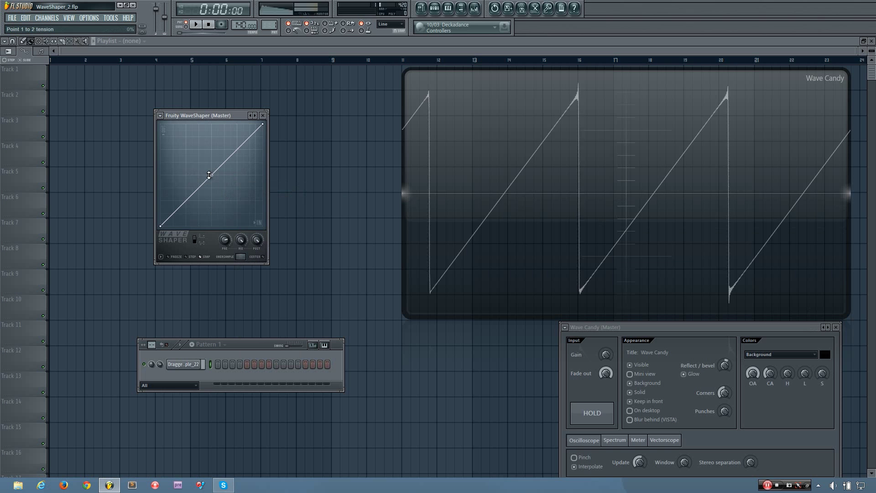
left_click_drag(209, 175, 211, 218)
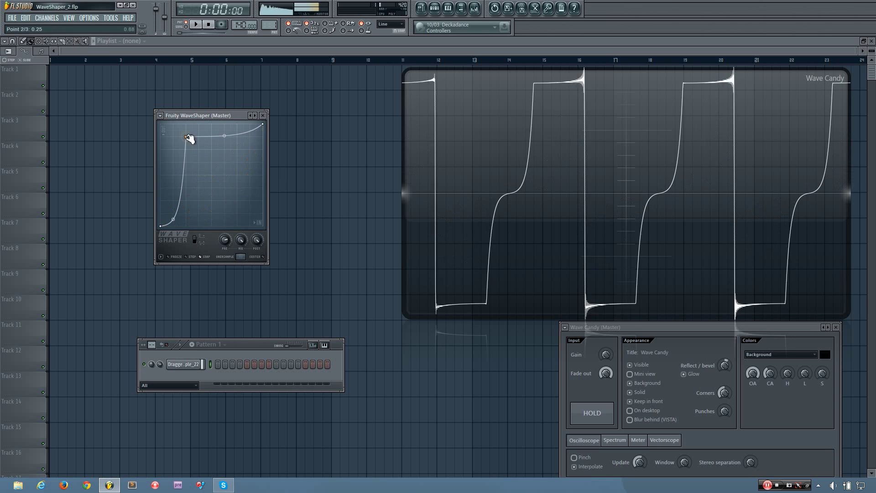
Add several new points and drag them into alternating sharp dips and peaks.
right_click(216, 196)
right_click(249, 132)
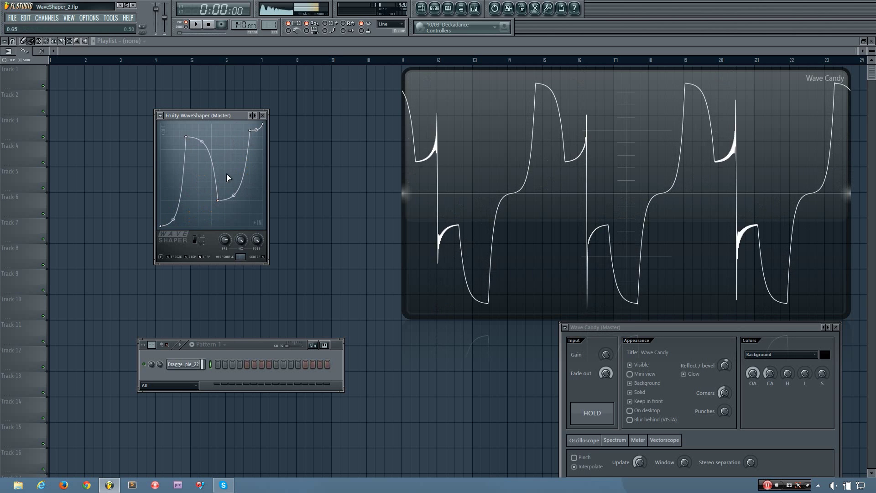
right_click(230, 137)
right_click(192, 178)
left_click_drag(191, 178, 199, 208)
right_click(212, 167)
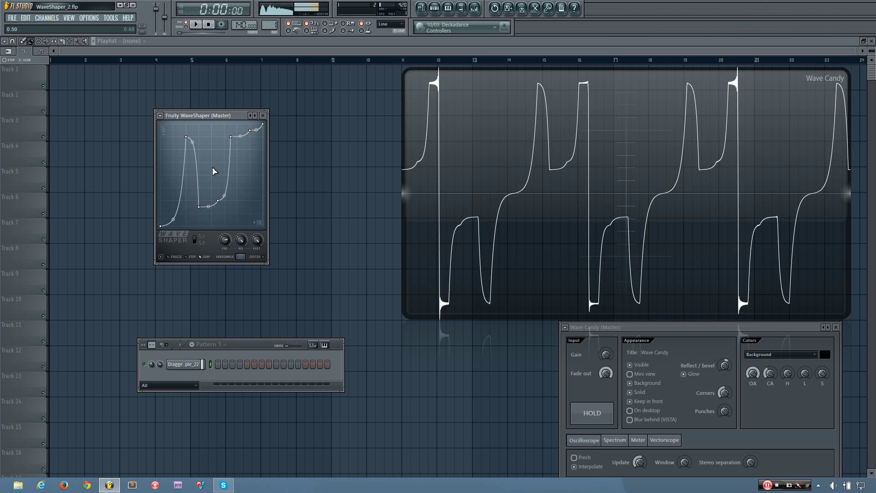
left_click_drag(212, 167, 204, 136)
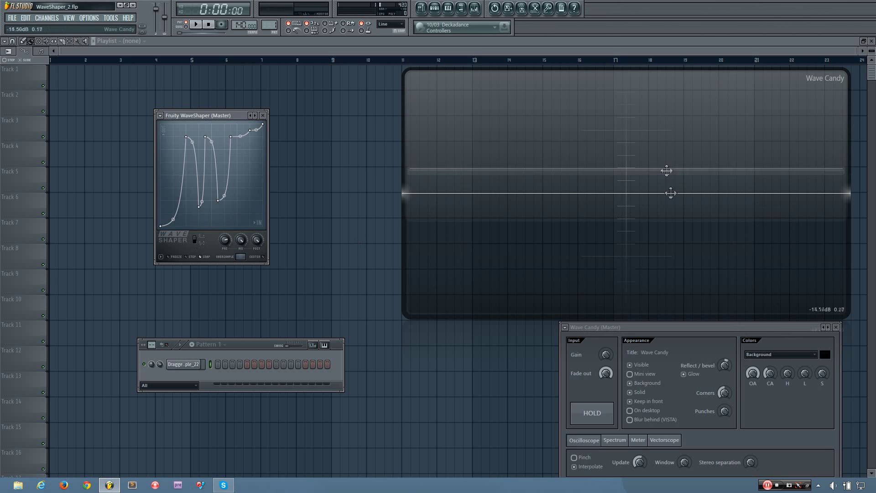
Compare the zigzag in unipolar and bipolar modes, then reset the curve to a straight diagonal.
left_click(199, 240)
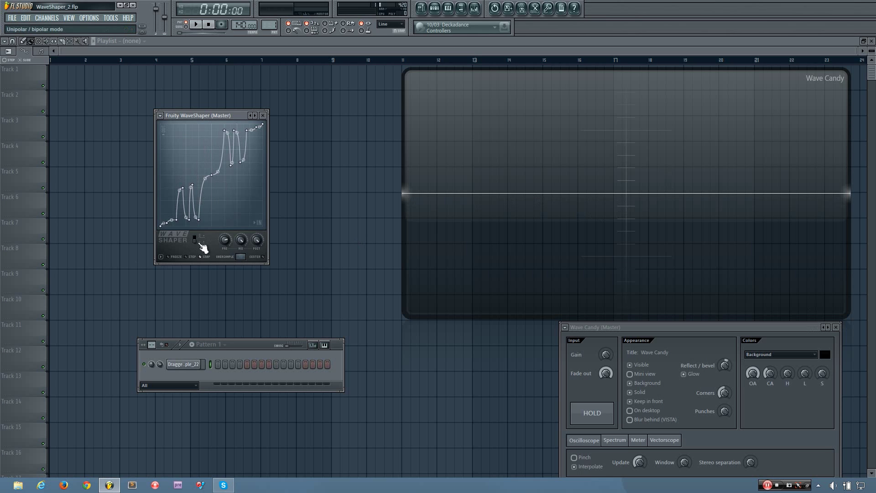
left_click(200, 241)
left_click(202, 242)
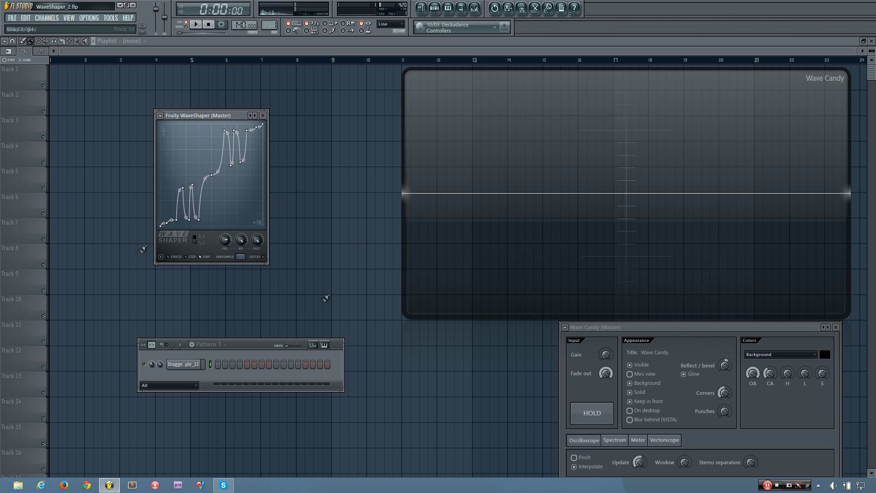
left_click(207, 244)
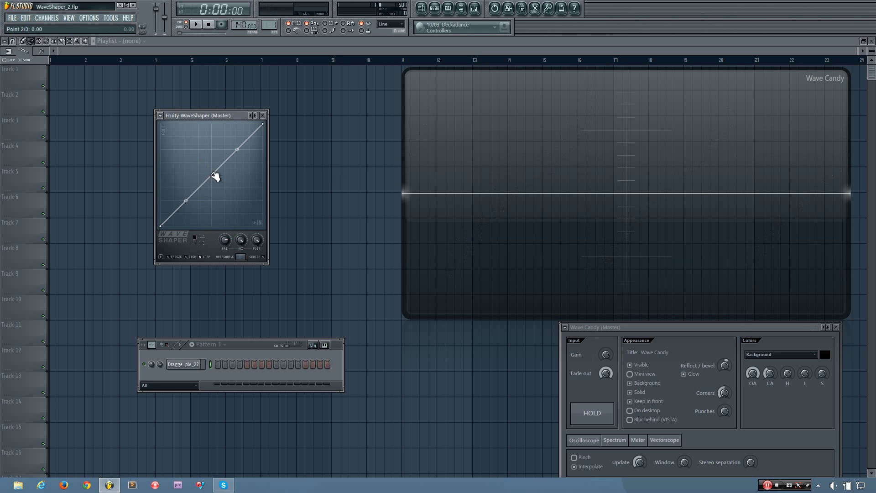
Move the middle point and add new points dragged into alternating tall peaks and bottom dips.
left_click_drag(214, 176, 242, 227)
right_click(233, 137)
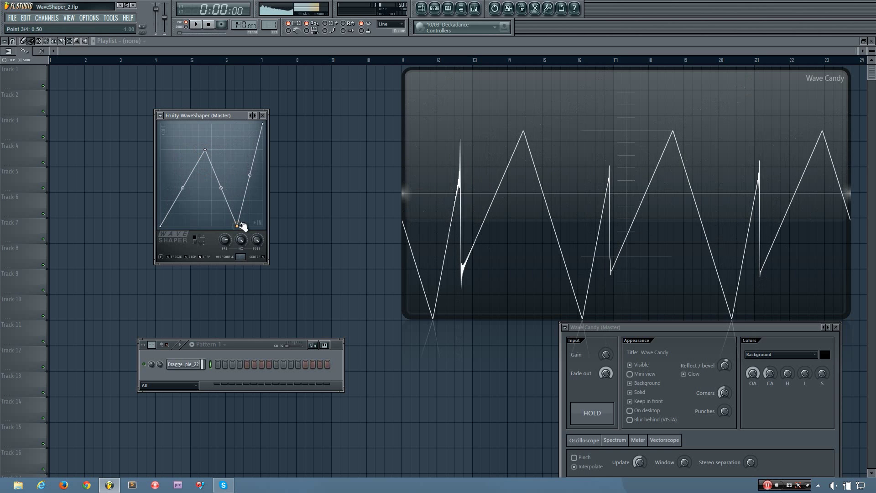
right_click(228, 171)
mouse_move(229, 172)
left_mouse_down()
mouse_move(225, 133)
mouse_move(218, 226)
left_mouse_up()
right_click(214, 140)
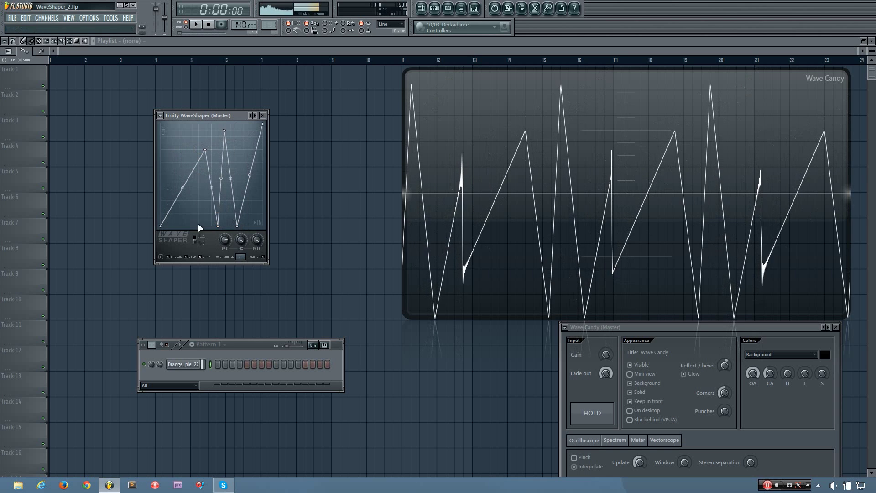
right_click(179, 198)
mouse_move(179, 197)
left_mouse_down()
mouse_move(173, 124)
mouse_move(191, 198)
mouse_move(186, 226)
left_mouse_up()
right_click(187, 135)
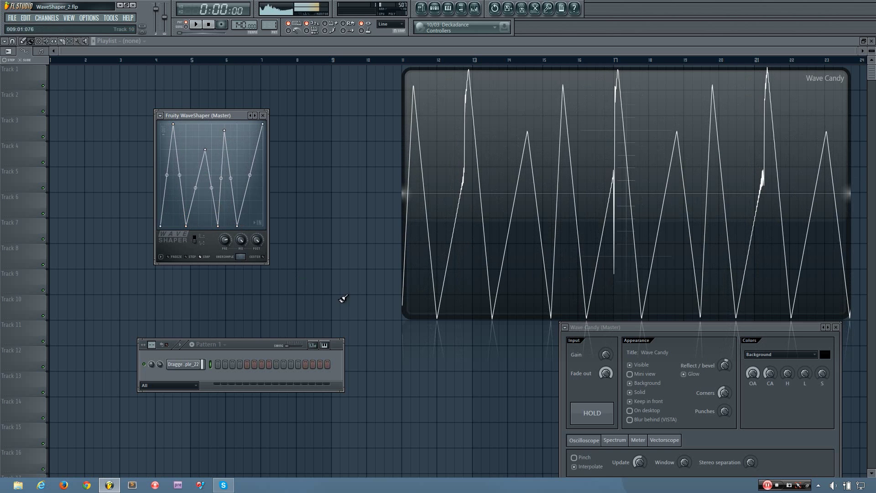
Round the last, point 3–4 and point 5–6 segments, then toggle CENTER on and off.
left_click_drag(249, 175, 250, 126)
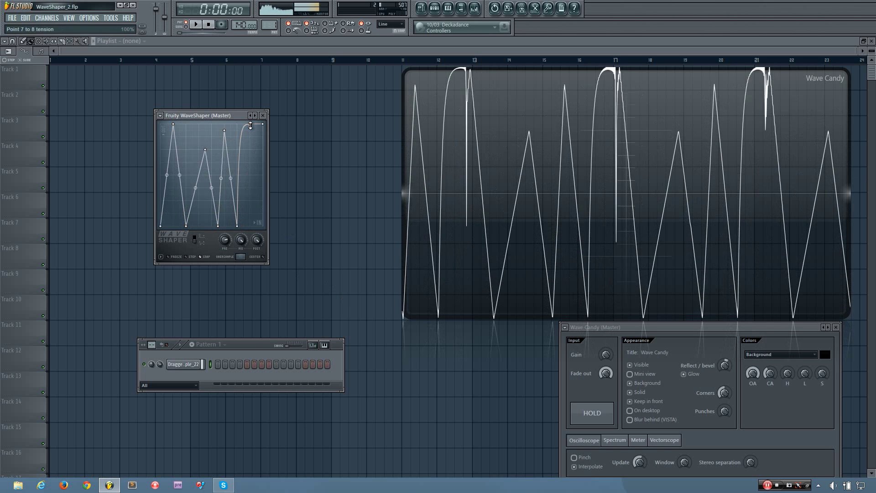
left_click_drag(195, 188, 195, 226)
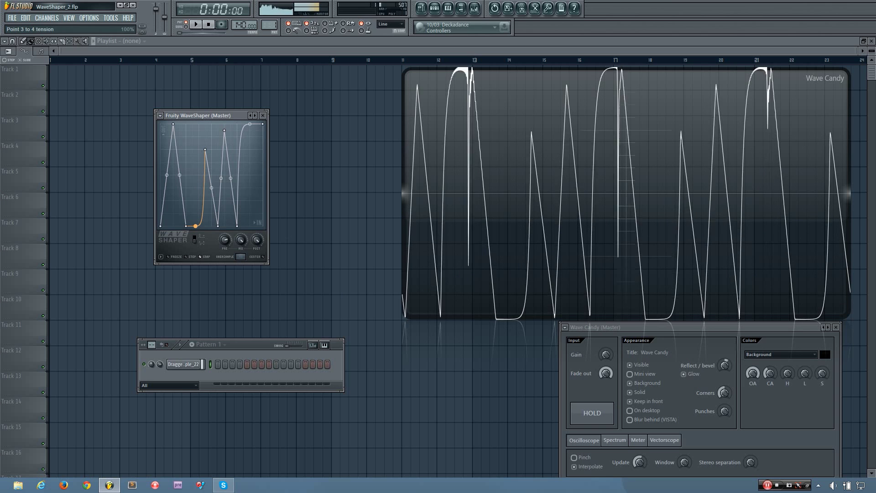
left_click_drag(221, 178, 222, 227)
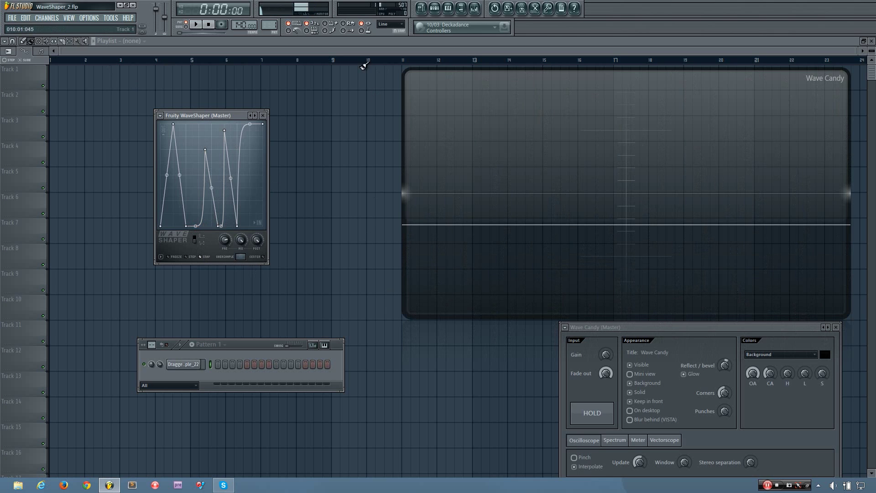
left_click(264, 256)
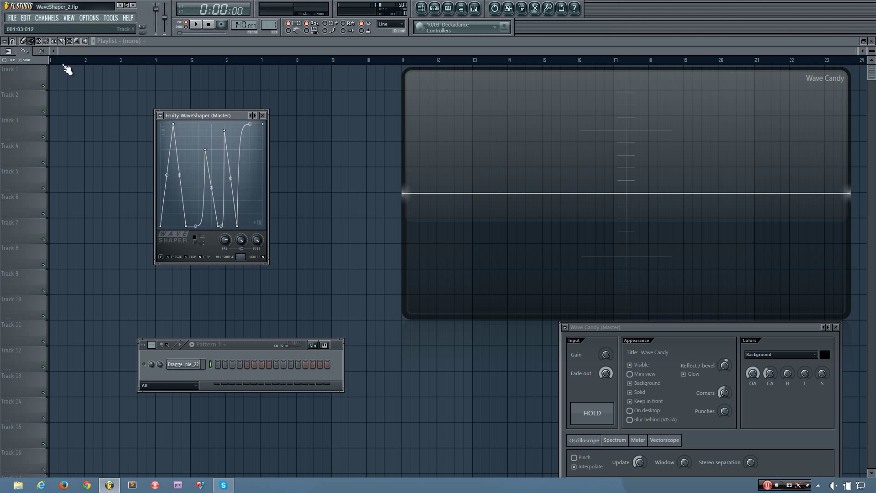
left_click(265, 257)
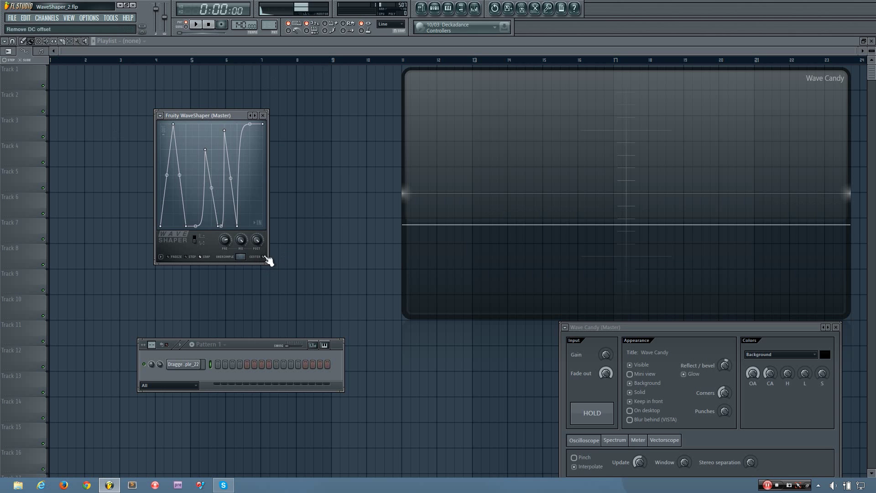
Add a Sytrus channel and load its Default preset.
left_click(57, 20)
mouse_move(57, 25)
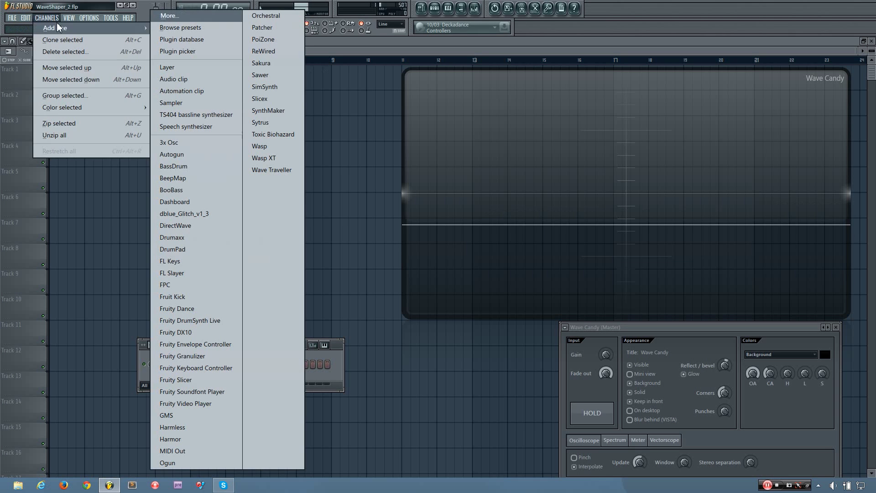
left_click(268, 121)
left_click(14, 101)
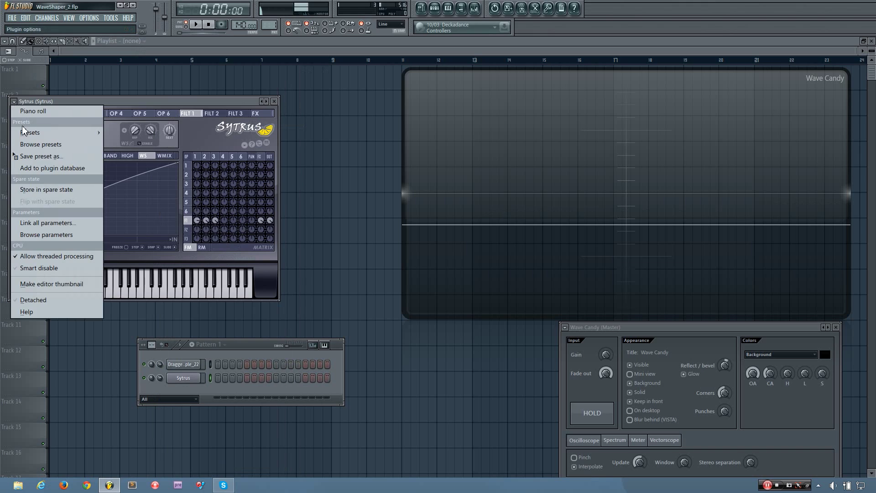
mouse_move(26, 133)
left_click(24, 71)
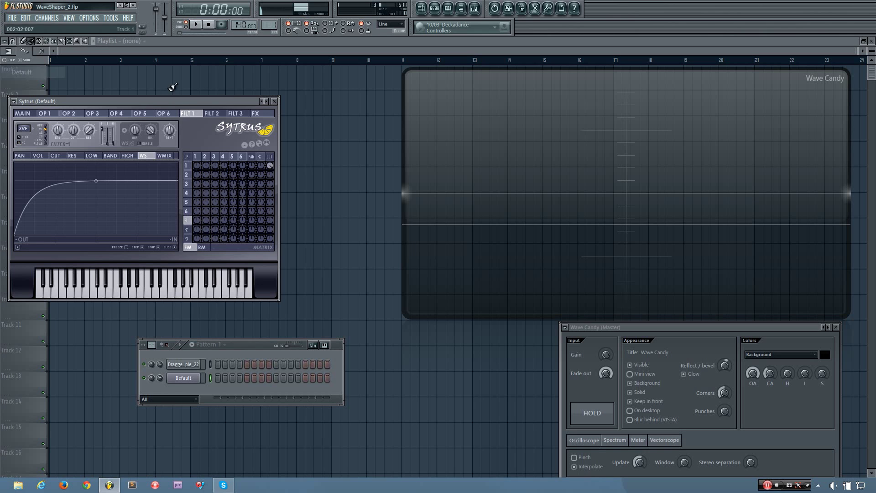
Lower Sytrus PITCH by 5 semitones, play notes through the zigzag WaveShaper, then close Sytrus.
left_click_drag(79, 102, 149, 141)
left_click(93, 154)
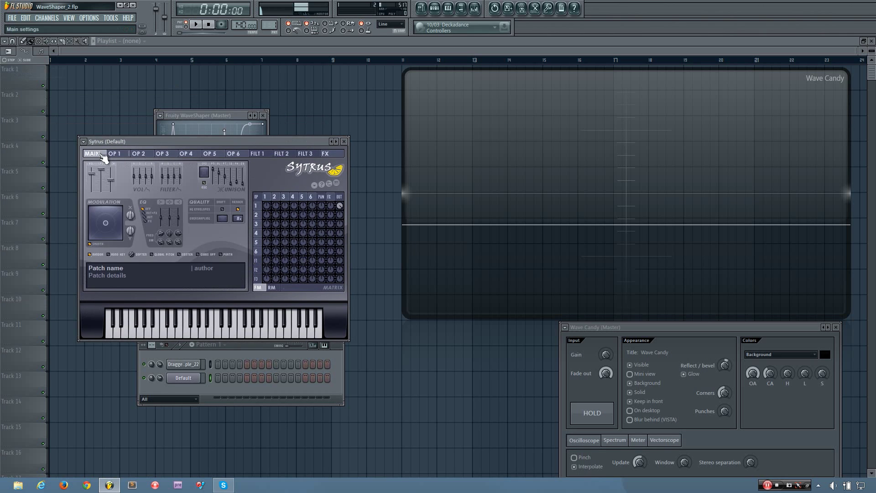
left_click_drag(110, 180, 110, 184)
key("b")
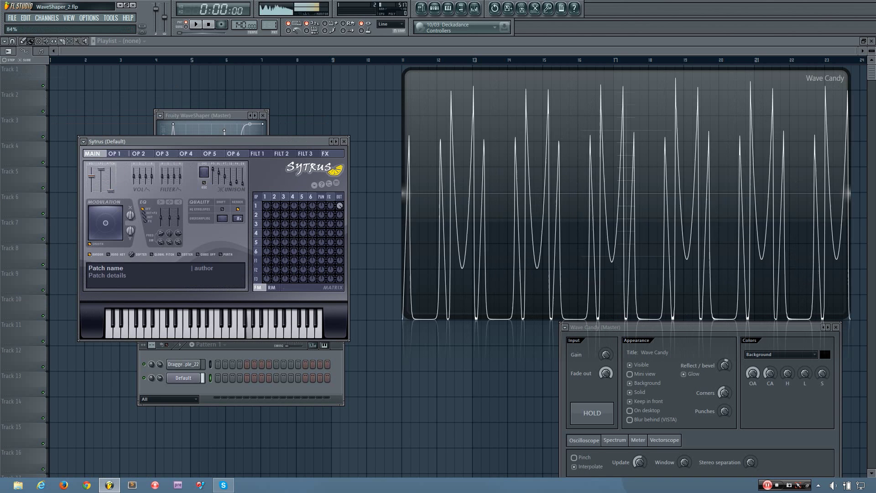
key("v")
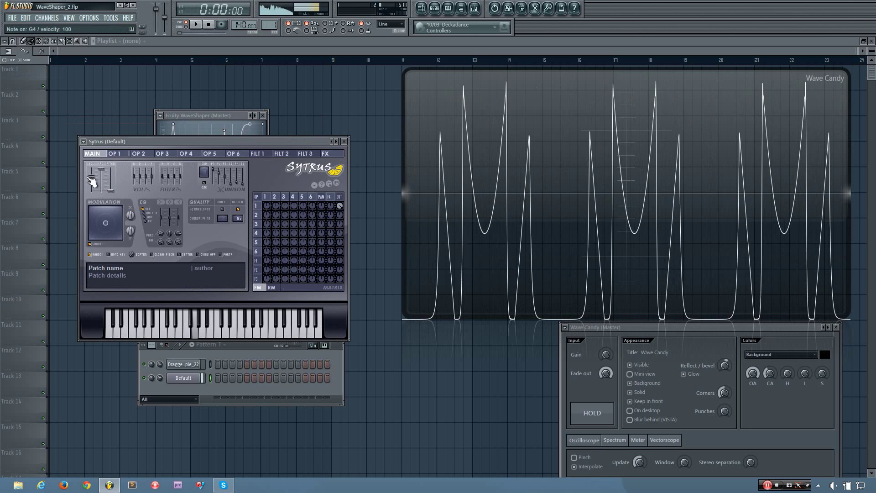
left_click_drag(196, 145, 222, 258)
key("Escape")
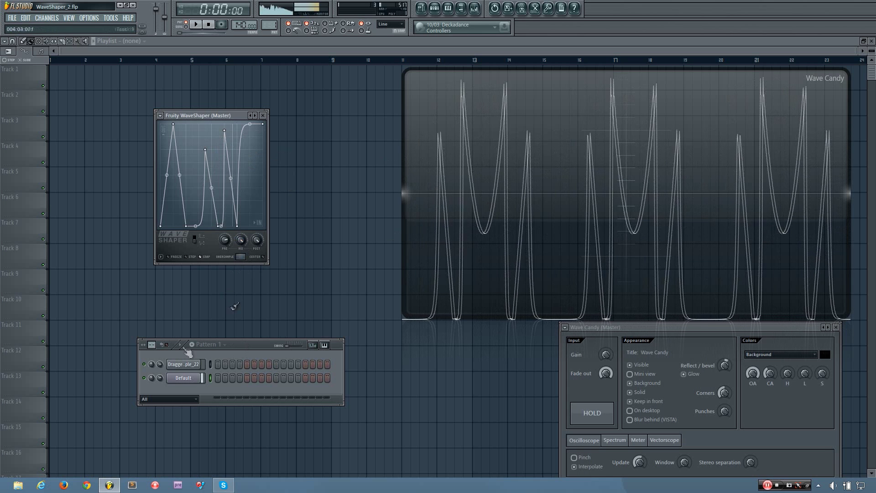
Load the WaveShaper Default preset, then add a point pulled low to flatten the curve's bottom.
left_click(209, 365)
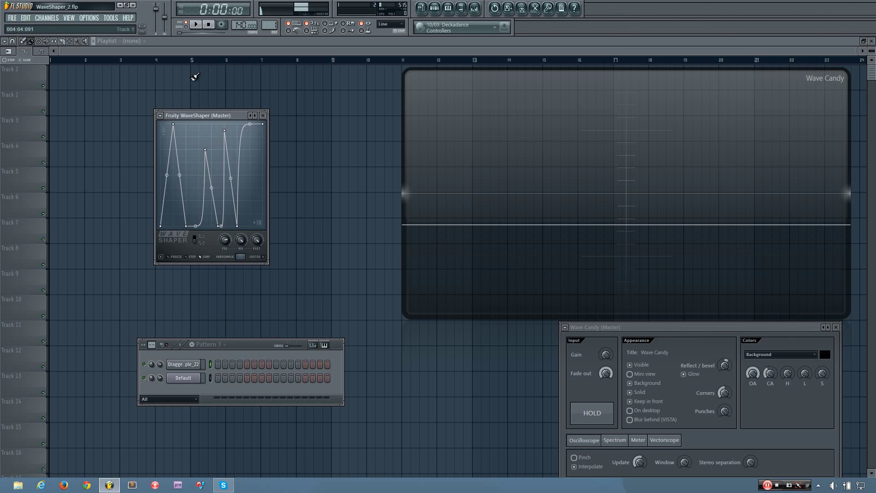
left_click(160, 115)
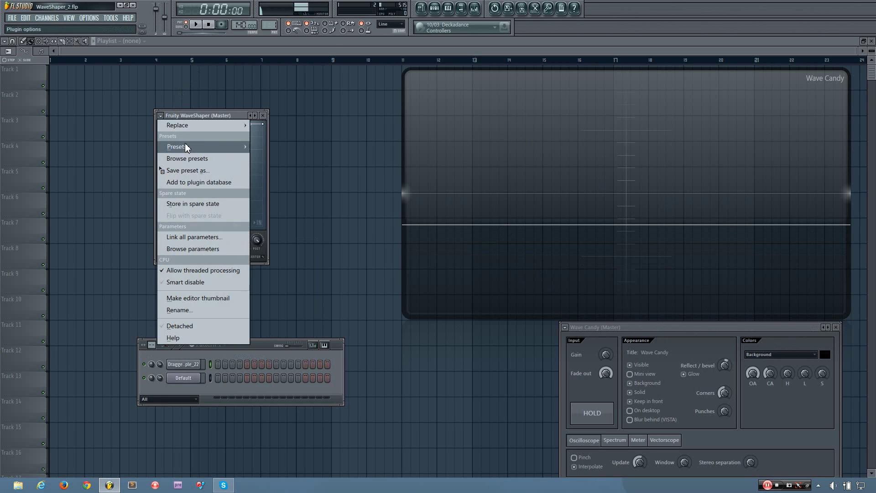
mouse_move(185, 147)
left_click(278, 103)
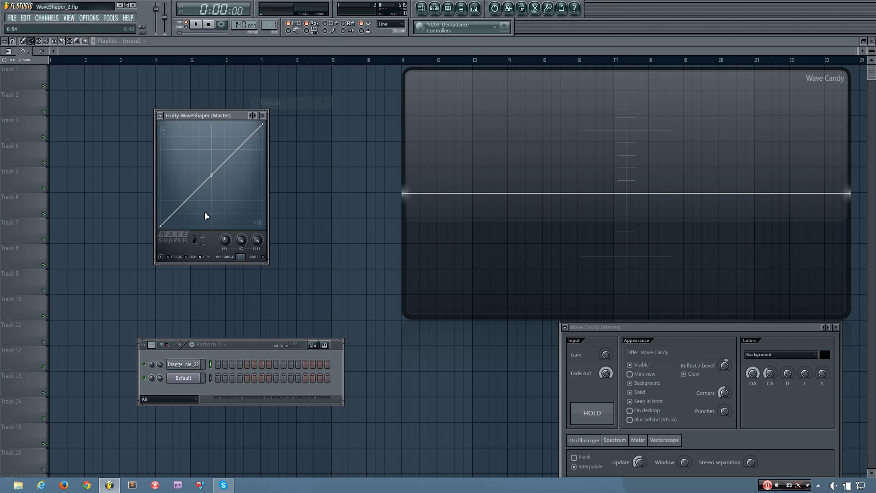
left_click_drag(215, 174, 200, 164)
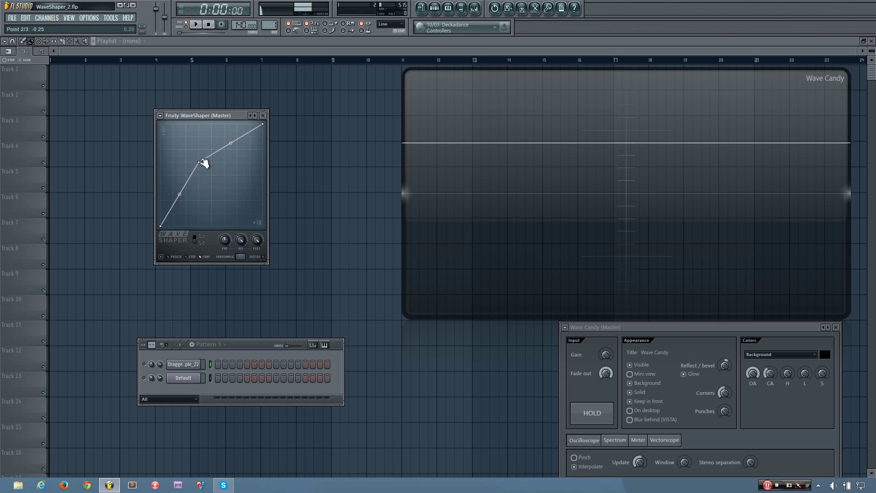
left_click_drag(203, 164, 203, 223)
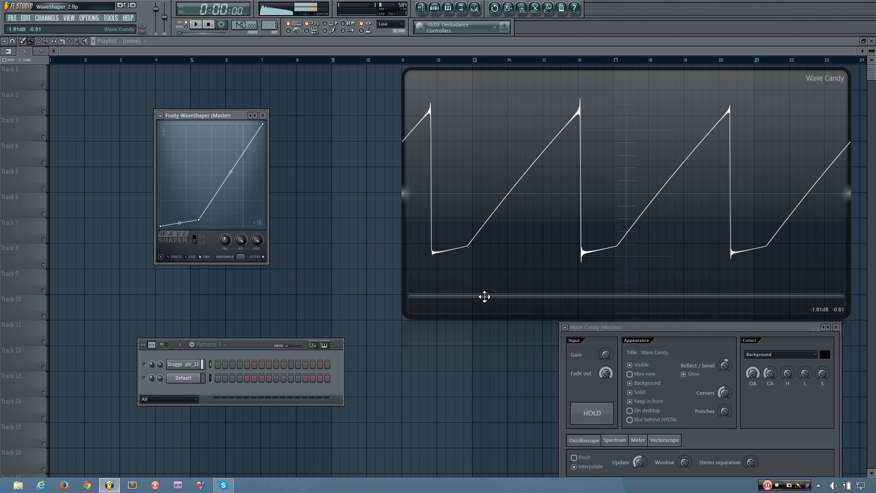
Delete the added curve point and return the bottom-left endpoint to its corner.
right_click(205, 221)
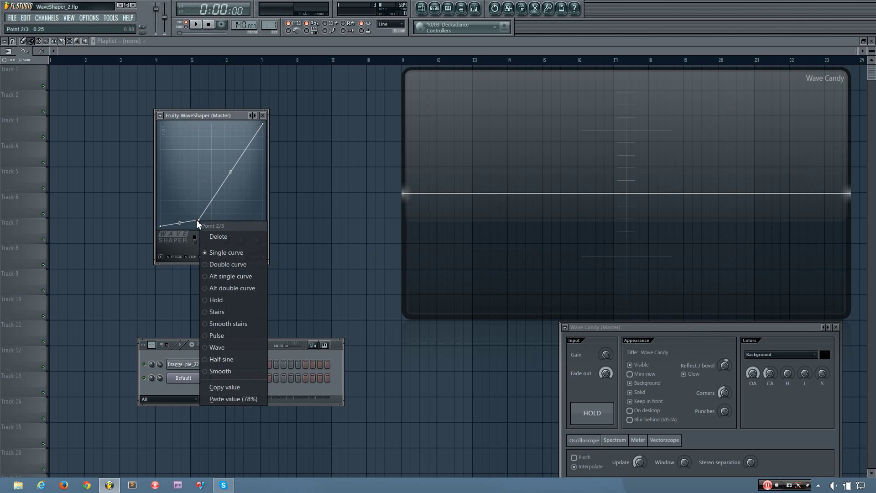
left_click(208, 236)
left_click_drag(159, 226, 160, 201)
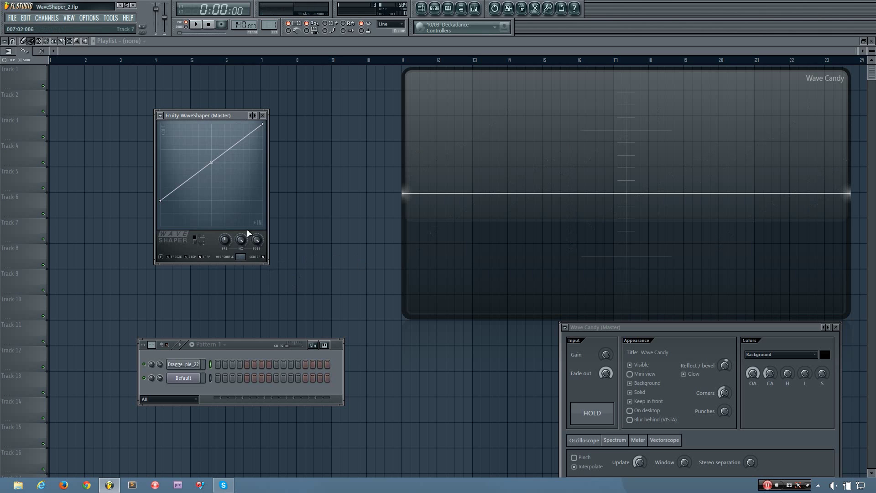
left_click_drag(162, 201, 160, 226)
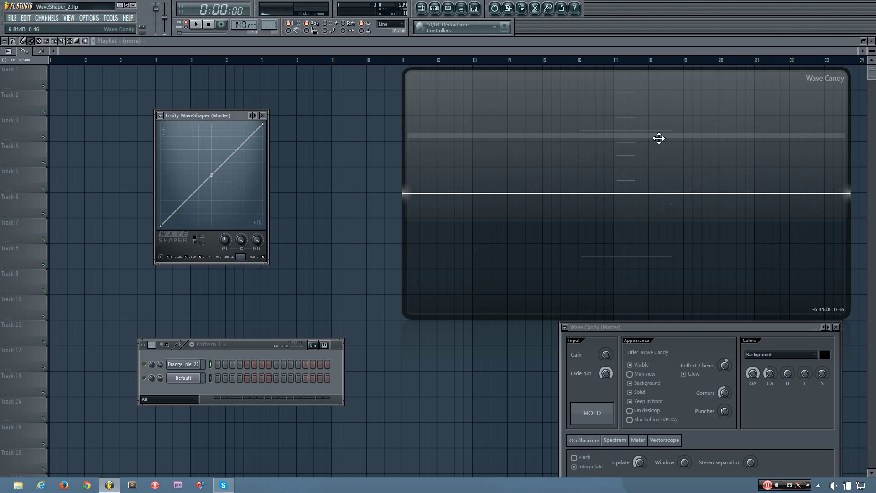
Play C5 through live Wave Candy, set Oversample to 16, and flatten the curve's lower end.
left_click(605, 415)
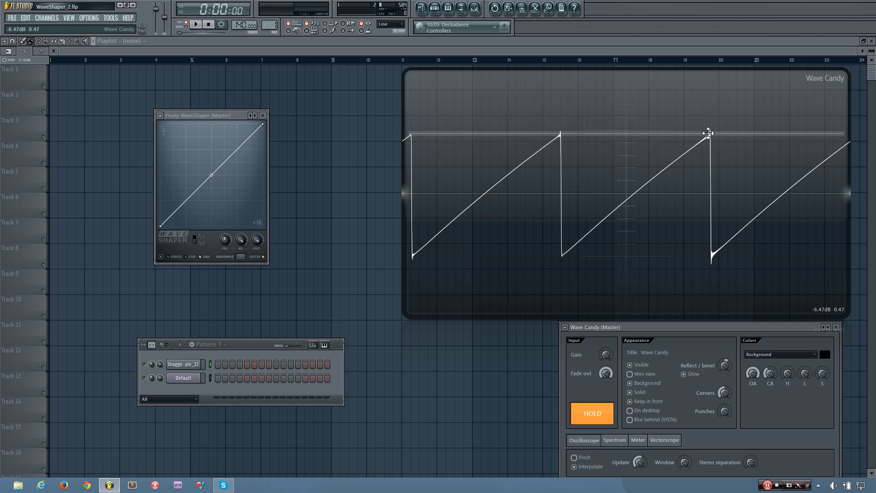
left_click(593, 419)
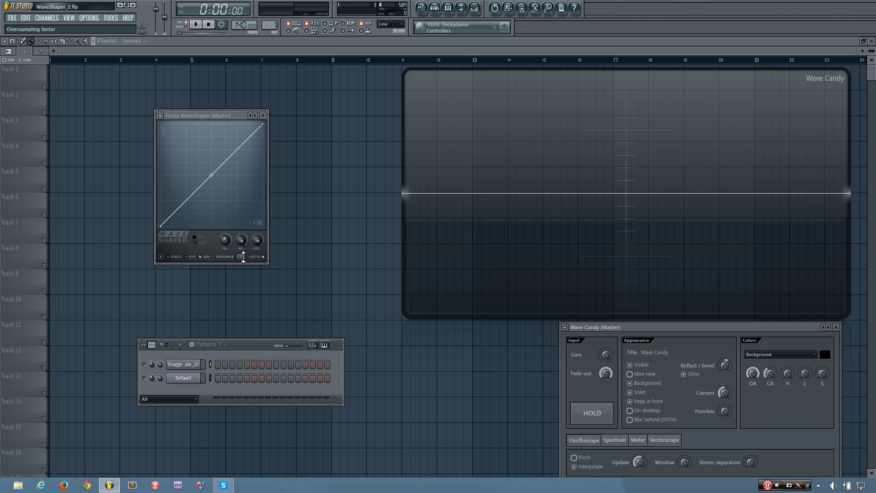
key("z")
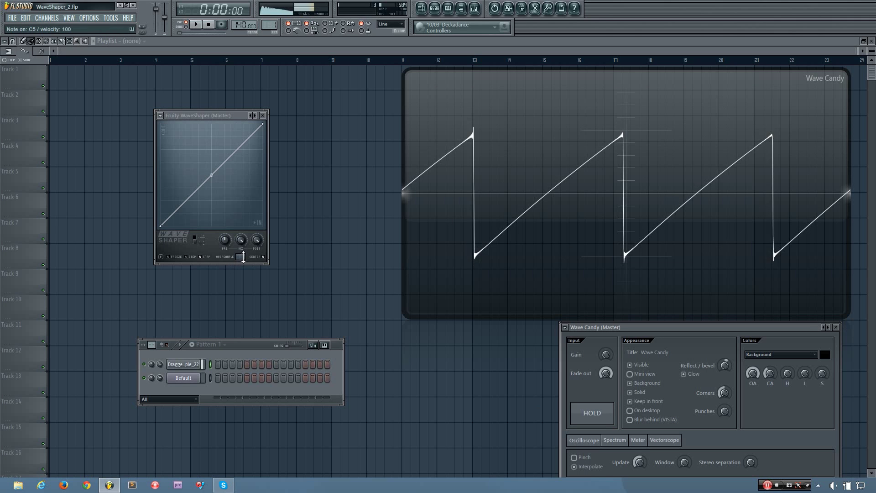
key("z")
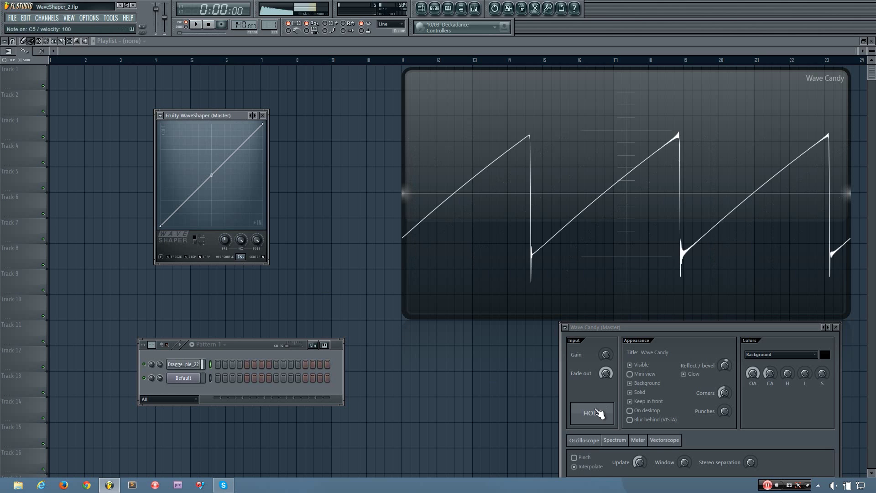
key("z")
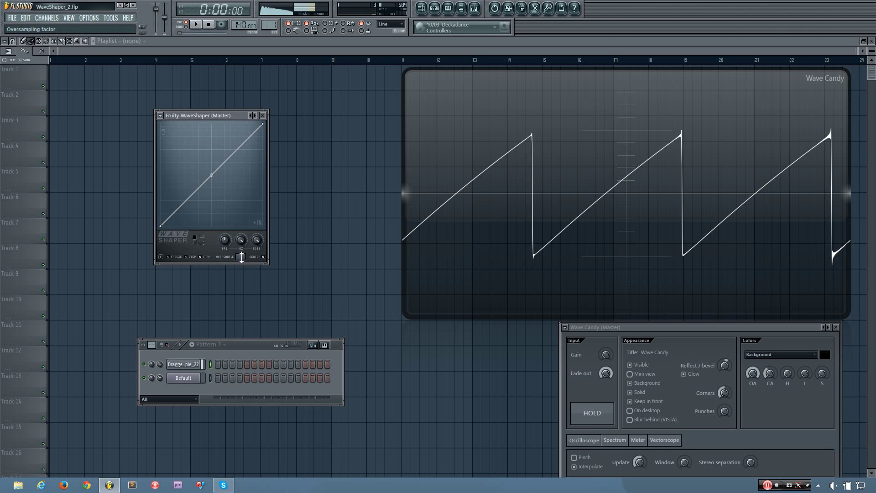
left_click_drag(241, 263, 240, 267)
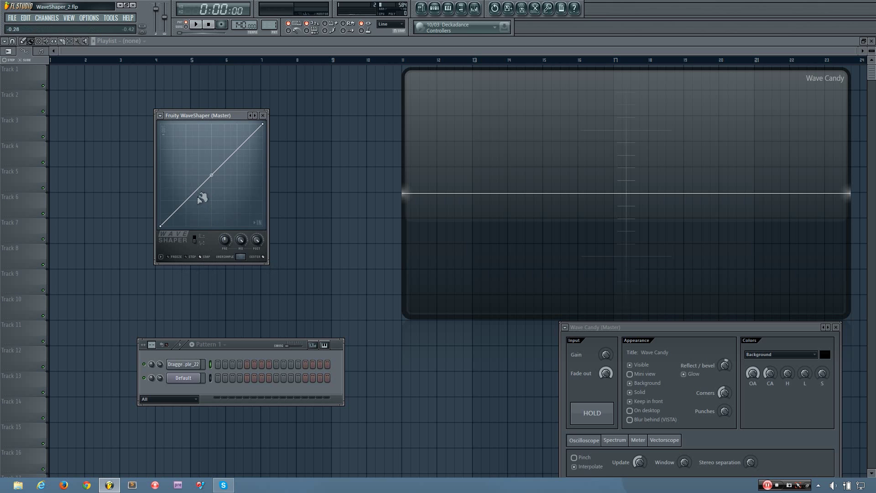
mouse_move(202, 197)
left_mouse_down()
mouse_move(182, 228)
mouse_move(203, 196)
mouse_move(194, 214)
mouse_move(205, 208)
mouse_move(195, 208)
left_mouse_up()
left_click(264, 257)
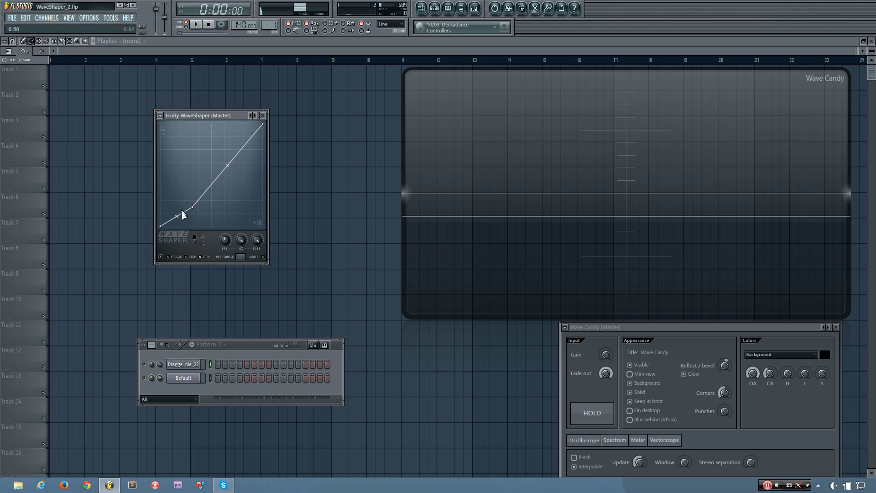
mouse_move(196, 205)
left_mouse_down()
mouse_move(173, 194)
mouse_move(179, 172)
mouse_move(207, 171)
mouse_move(193, 202)
left_mouse_up()
right_click(194, 202)
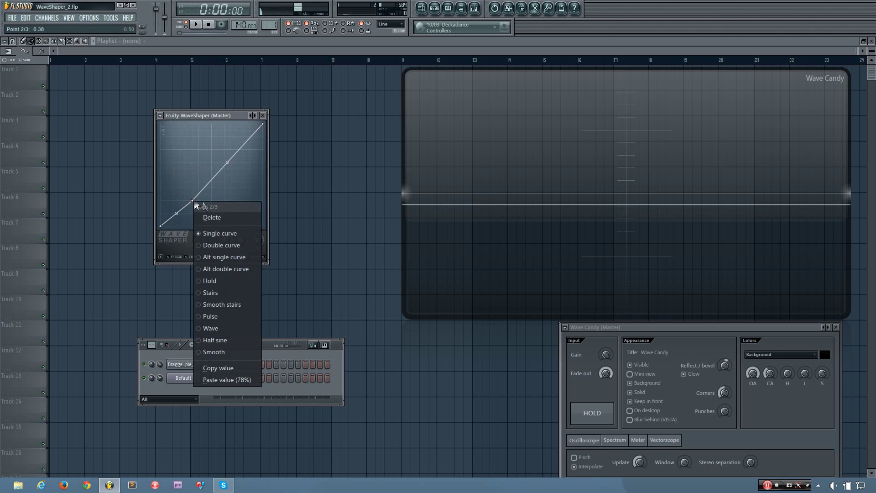
left_click(212, 217)
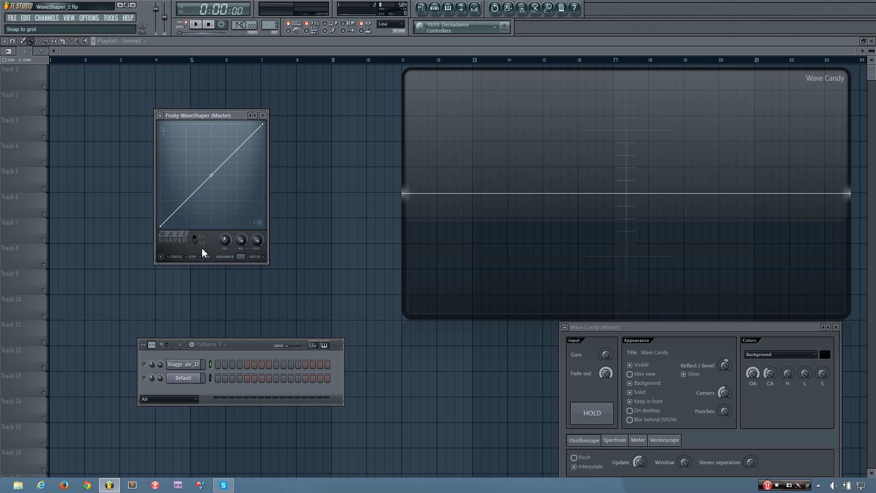
left_click_drag(204, 188, 236, 187)
right_click(237, 187)
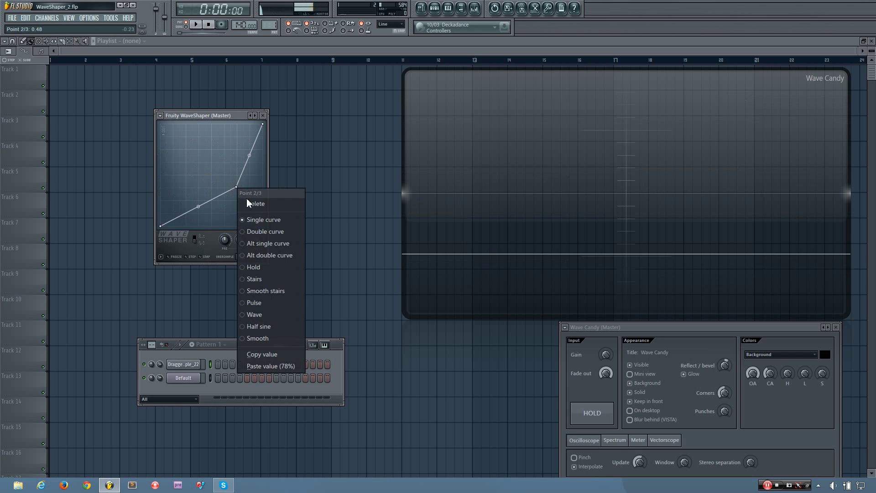
left_click(248, 203)
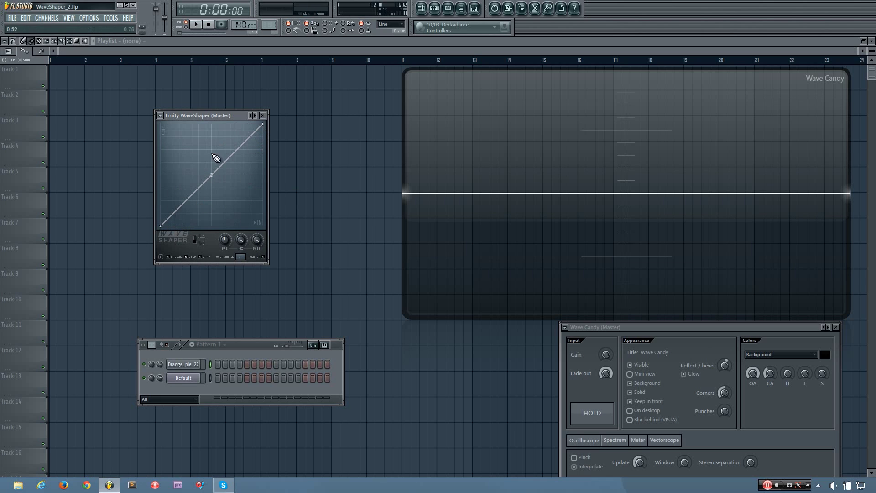
mouse_move(164, 227)
left_mouse_down()
mouse_move(172, 212)
mouse_move(210, 213)
mouse_move(224, 173)
mouse_move(249, 186)
mouse_move(266, 164)
mouse_move(263, 124)
left_mouse_up()
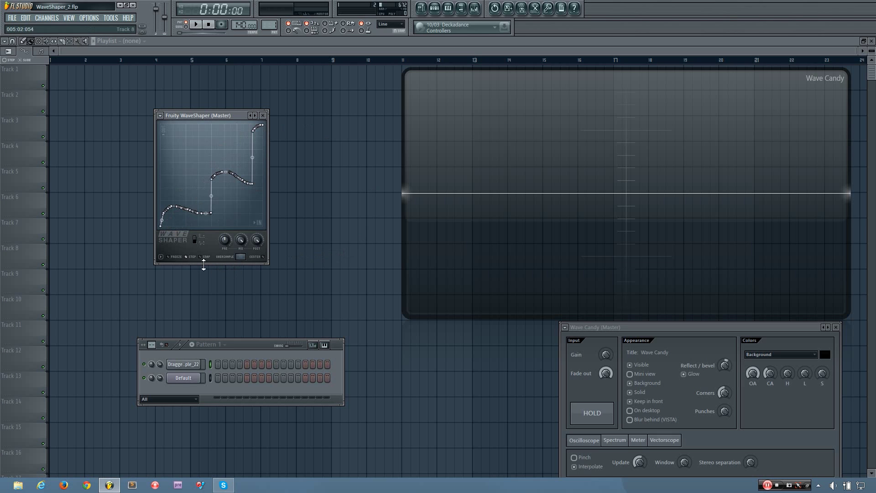
Draw a stepped rising curve, pull its first point to the bottom, then toggle FREEZE on and off.
mouse_move(164, 214)
left_mouse_down()
mouse_move(166, 203)
mouse_move(215, 200)
mouse_move(240, 176)
mouse_move(235, 145)
mouse_move(267, 131)
left_mouse_up()
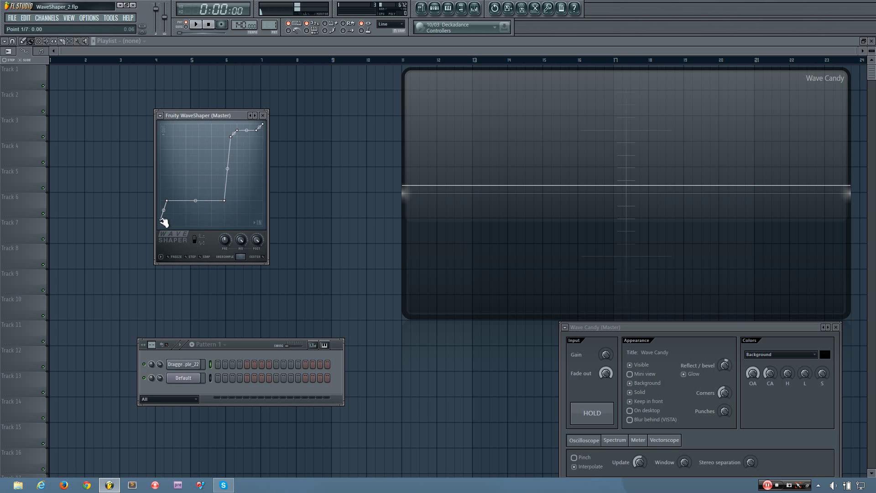
left_click_drag(160, 219, 161, 226)
left_click_drag(224, 200, 203, 187)
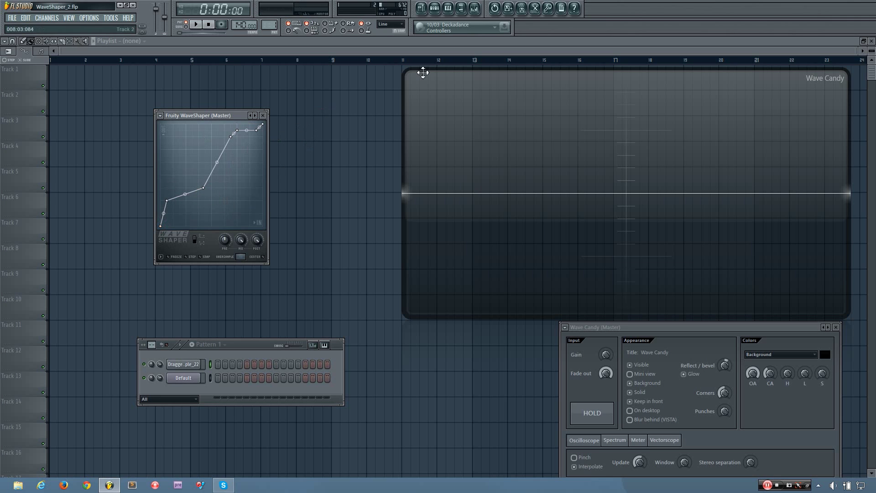
left_click(178, 257)
left_click(173, 258)
Redraw the curve as a rise with a sharp drop, then undo that edit.
mouse_move(221, 200)
left_mouse_down()
mouse_move(246, 137)
mouse_move(273, 189)
mouse_move(273, 162)
left_mouse_up()
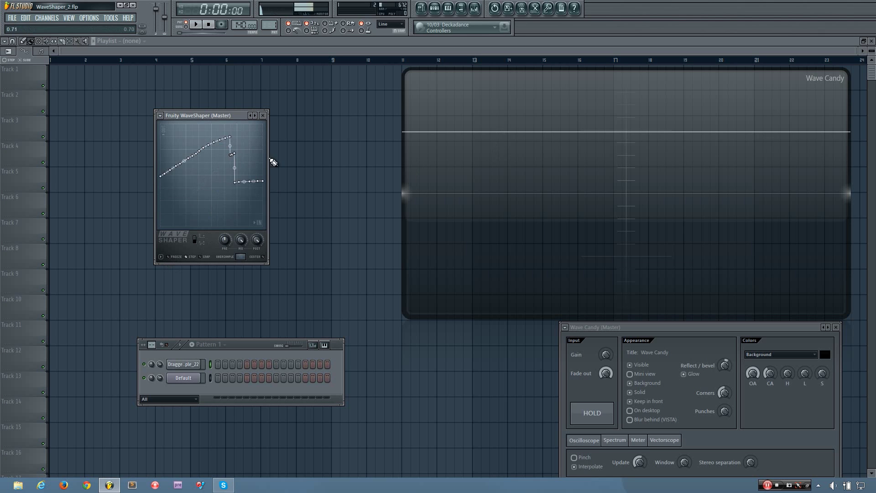
left_click(161, 256)
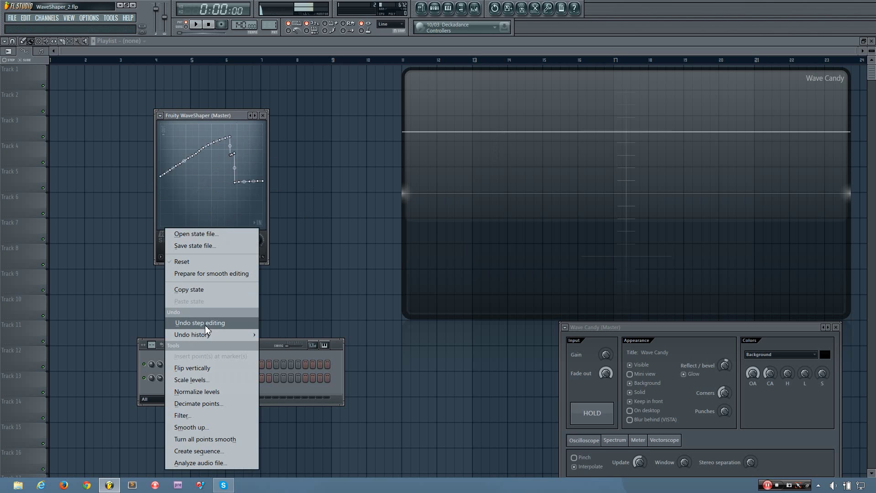
left_click(204, 323)
Use undo history to recall the stepped curve, then the reset diagonal.
left_click(162, 258)
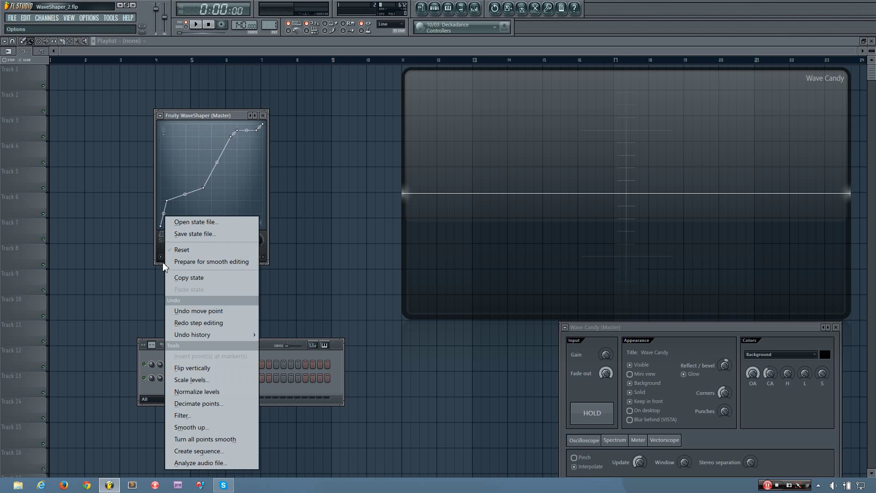
mouse_move(221, 335)
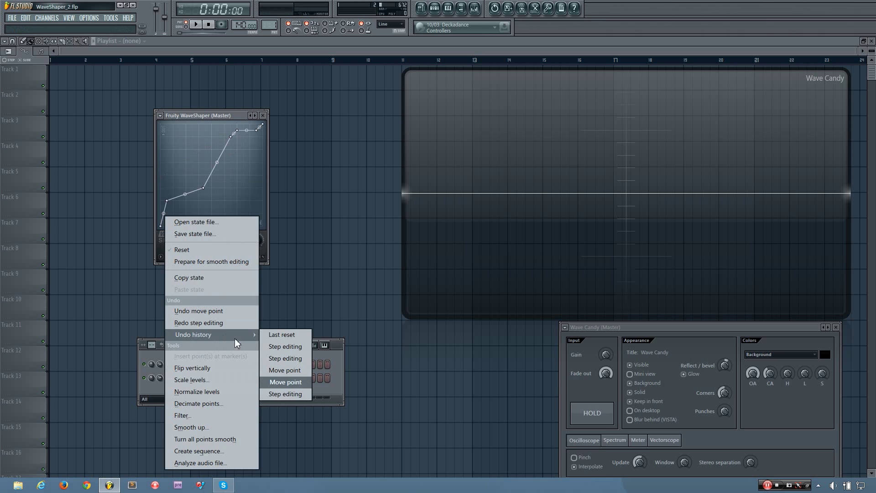
left_click(288, 352)
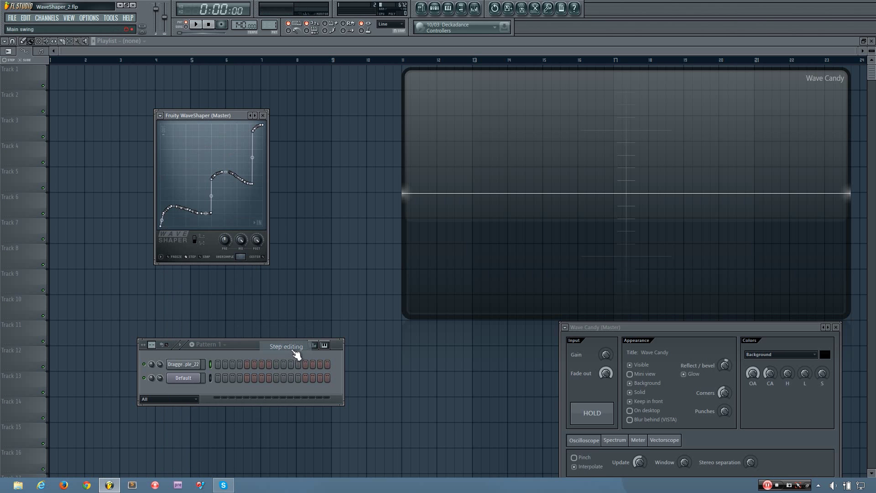
left_click(162, 255)
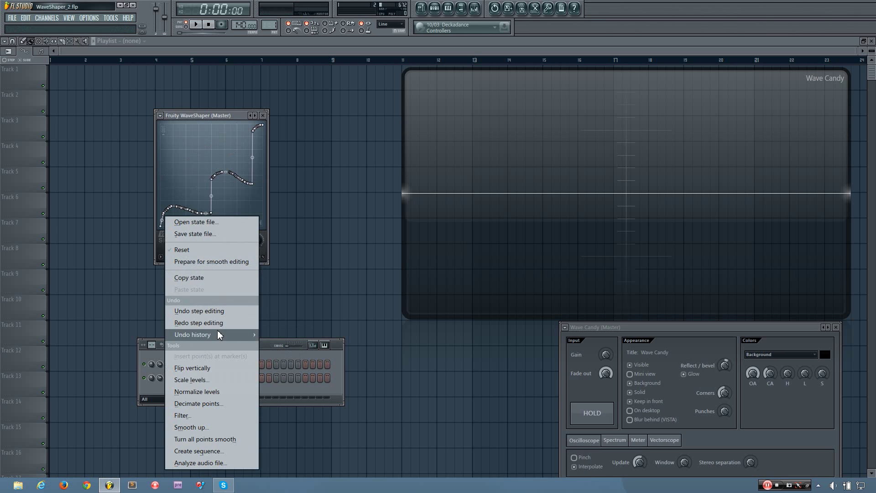
mouse_move(236, 333)
left_click(279, 334)
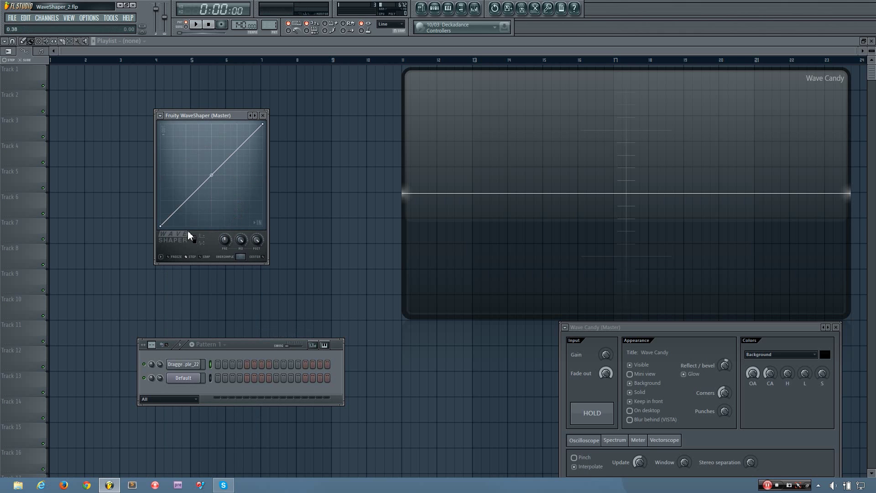
From undo history, bring back the rise-and-drop curve, then return to the stepped rising curve.
left_click(161, 257)
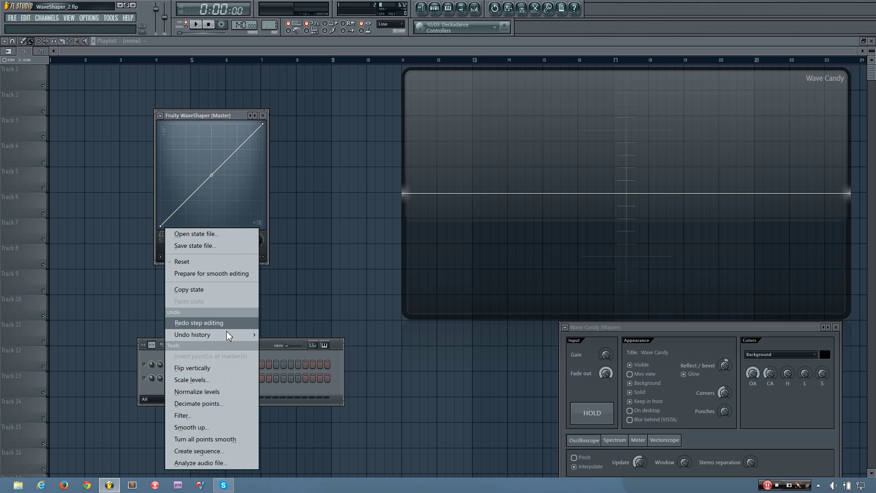
mouse_move(226, 335)
left_click(291, 391)
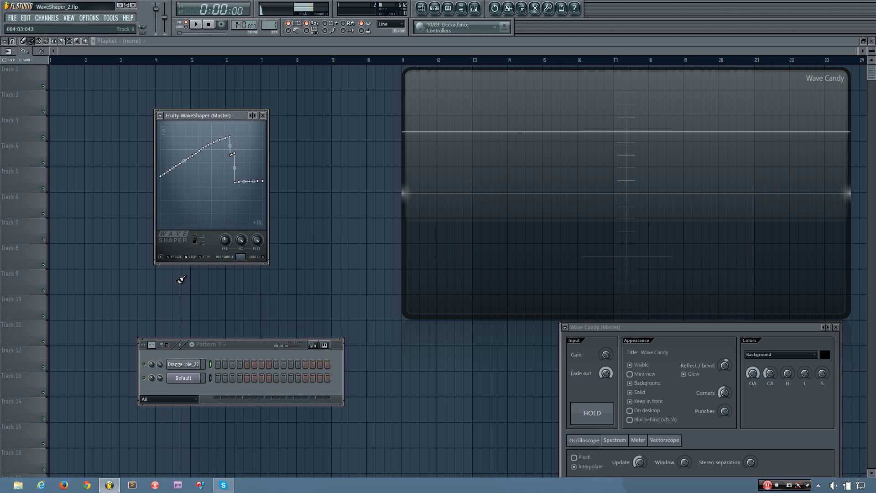
left_click(160, 256)
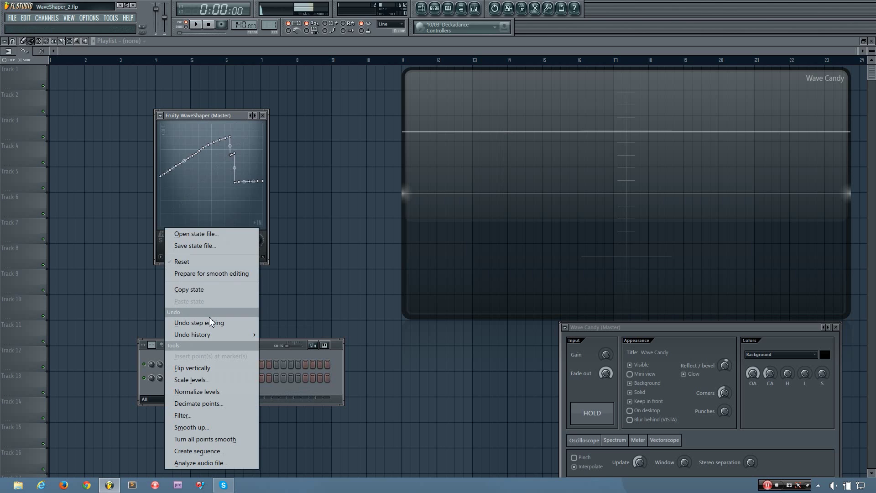
mouse_move(227, 335)
left_click(298, 385)
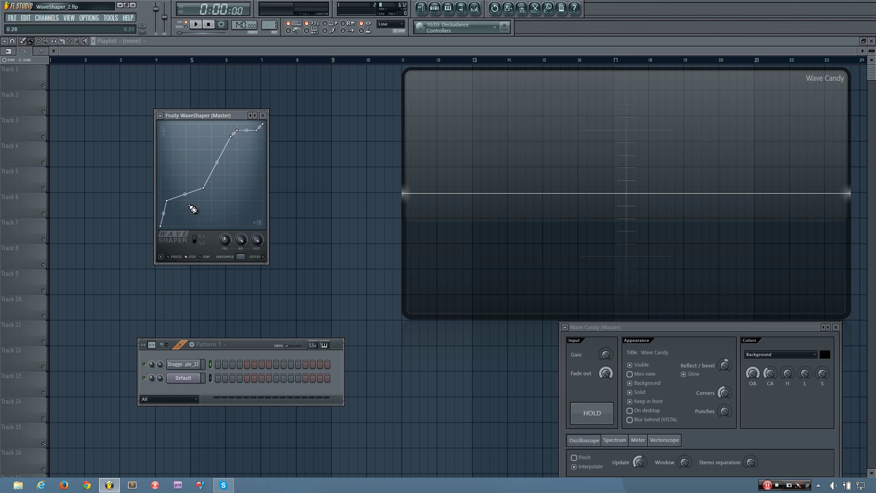
left_click(161, 257)
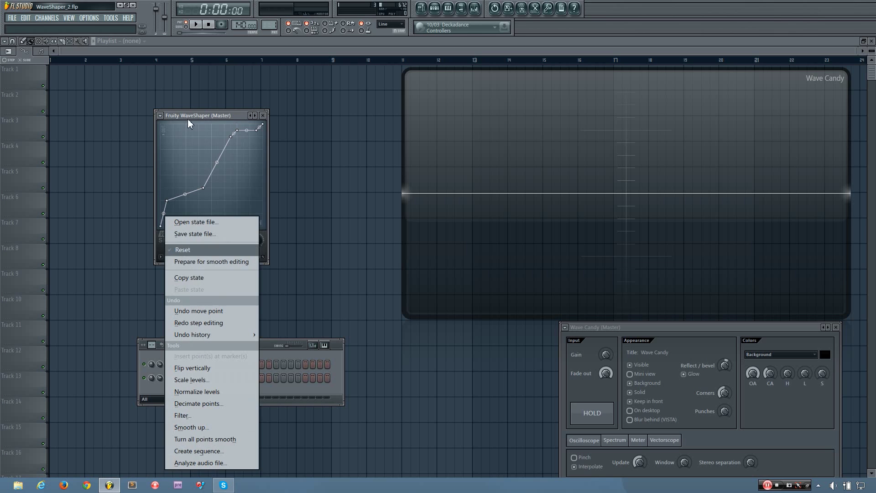
left_click(195, 134)
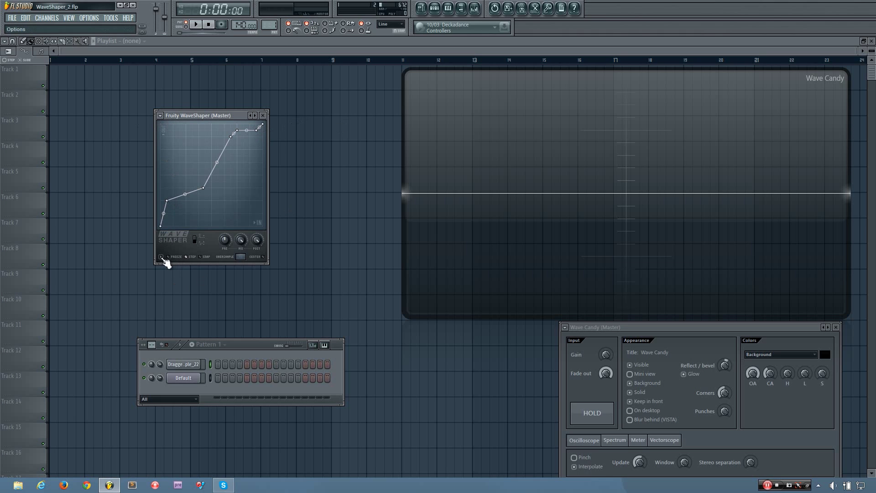
Load the WaveShaper's Default preset to reset the curve to a straight diagonal.
left_click(160, 116)
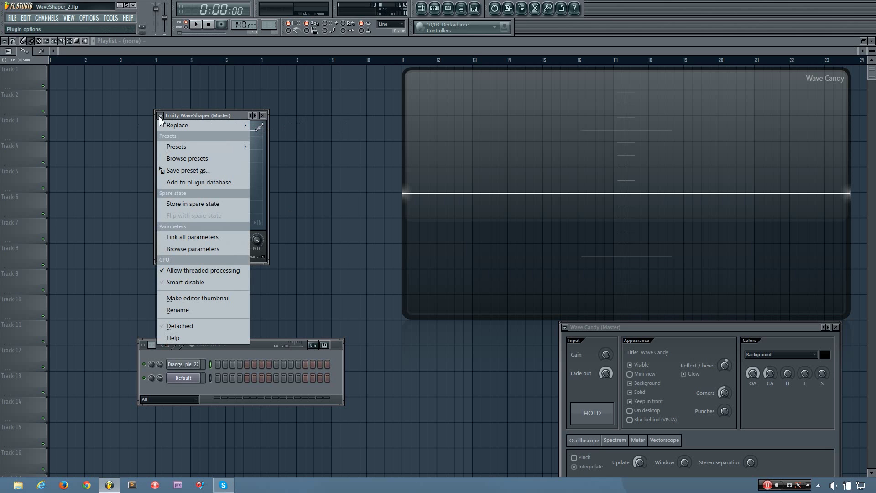
mouse_move(183, 146)
left_click(264, 110)
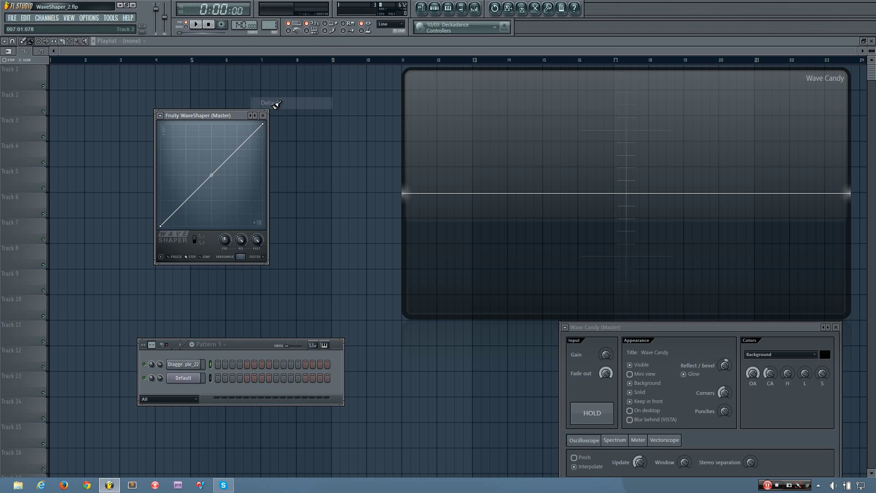
Apply Prepare for smooth editing to the curve from the graph's options menu.
left_click(161, 256)
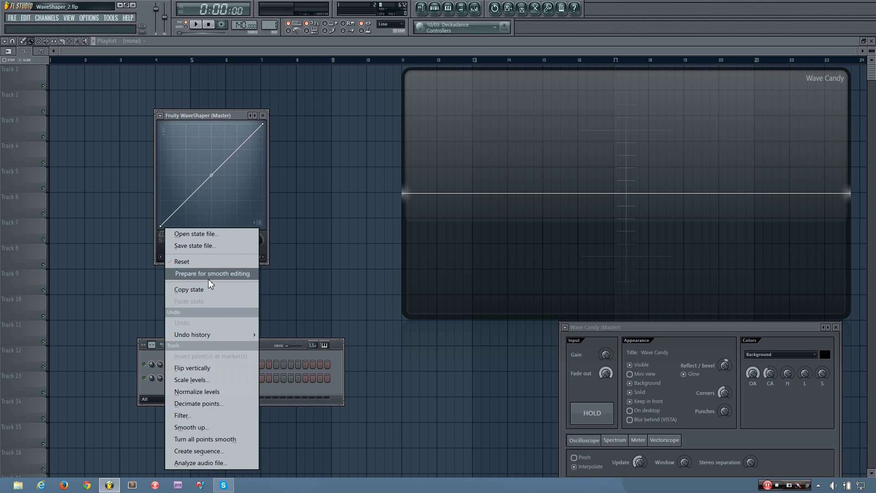
left_click(208, 276)
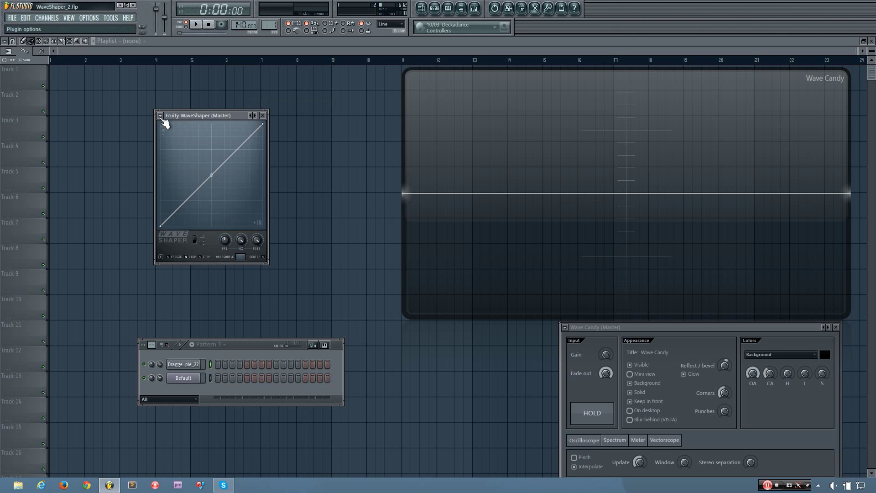
left_click(161, 256)
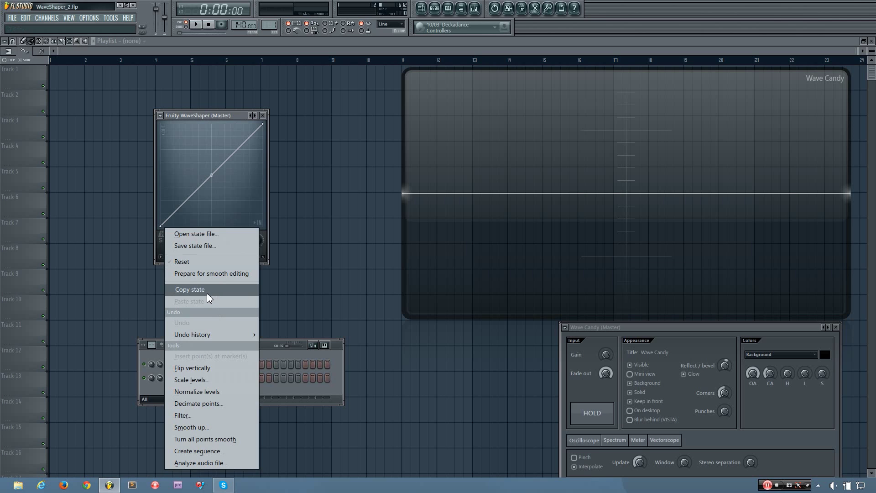
left_click(212, 116)
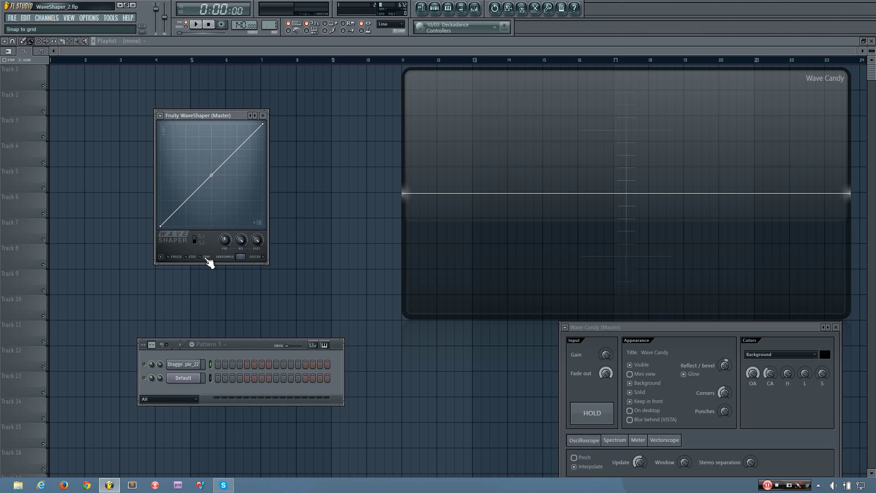
left_click(161, 257)
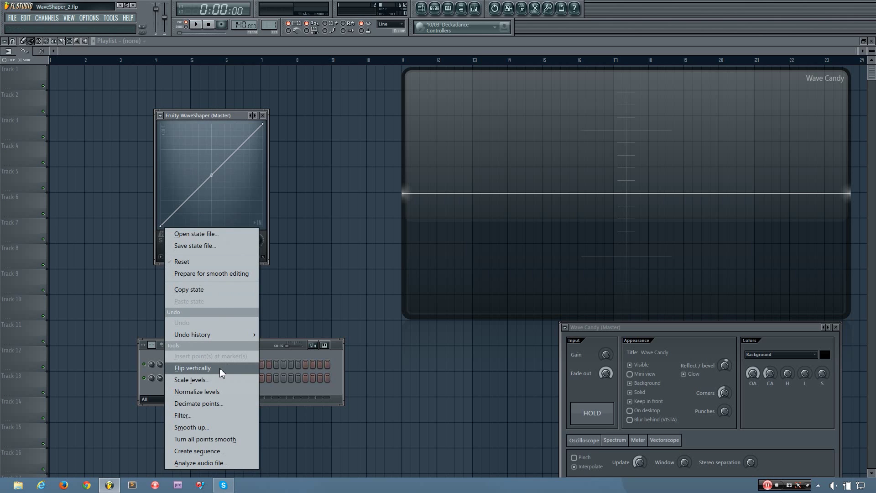
Flip the transfer curve vertically using the graph options' Tools entry.
left_click(208, 124)
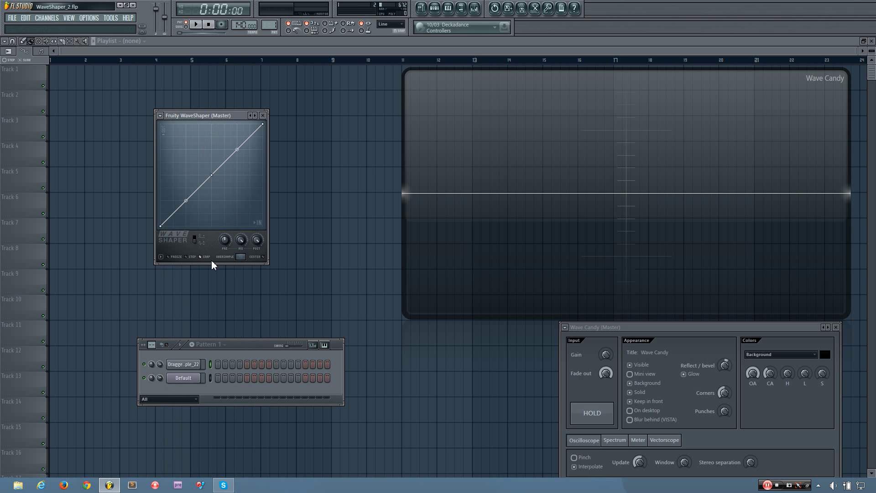
left_click(160, 257)
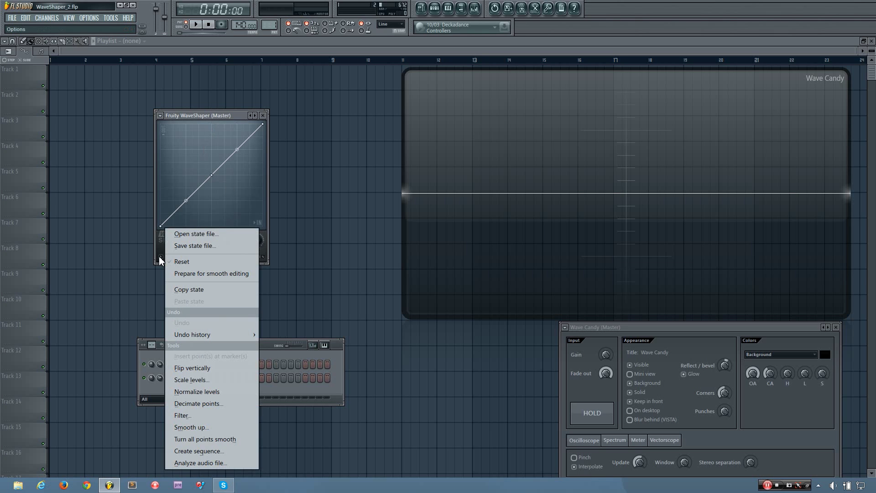
left_click(218, 370)
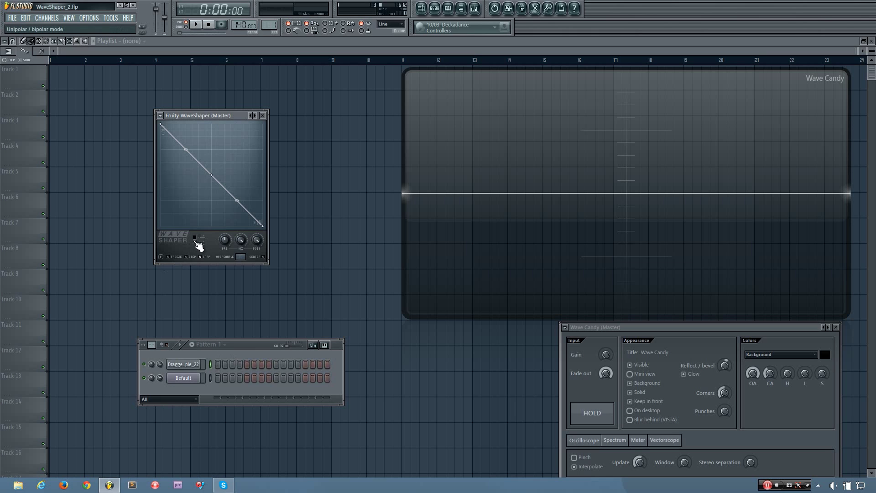
Turn the WaveShaper MIX knob up to 100%.
left_click_drag(241, 240, 240, 244)
left_click_drag(241, 244, 243, 257)
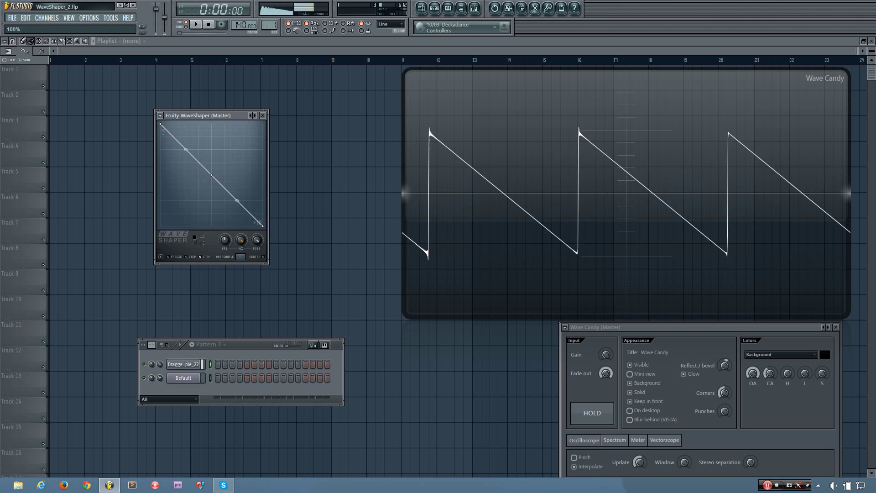
right_click(209, 228)
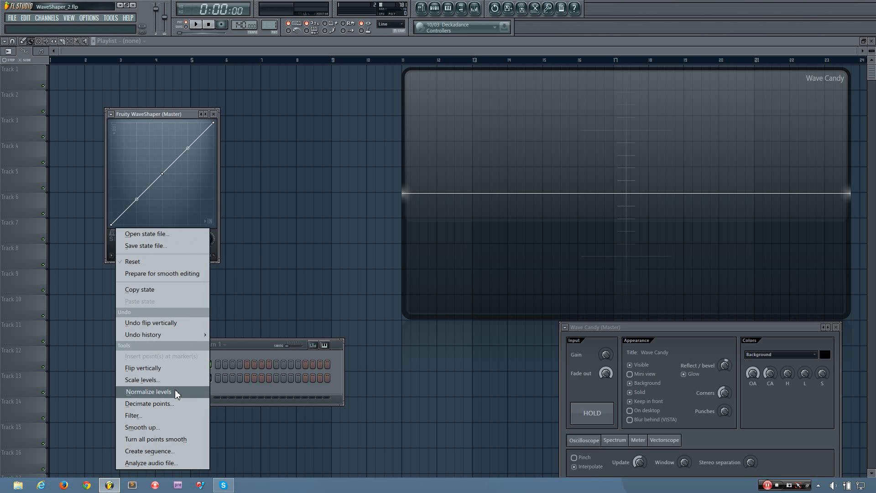
Normalize the curve's levels so it rises as a straight diagonal again.
left_click(174, 389)
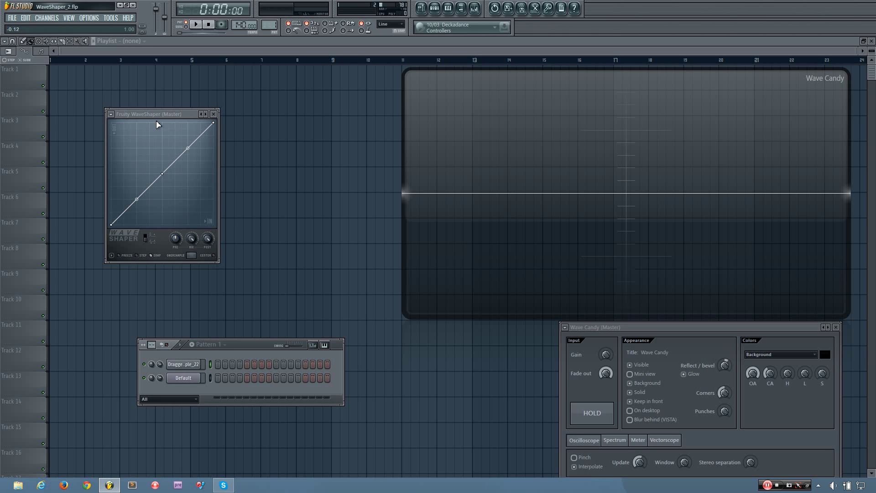
Pull two points into a spike, close all windows, and reopen the WaveShaper from the master mixer.
mouse_move(167, 168)
left_mouse_down()
mouse_move(174, 123)
mouse_move(174, 186)
left_mouse_up()
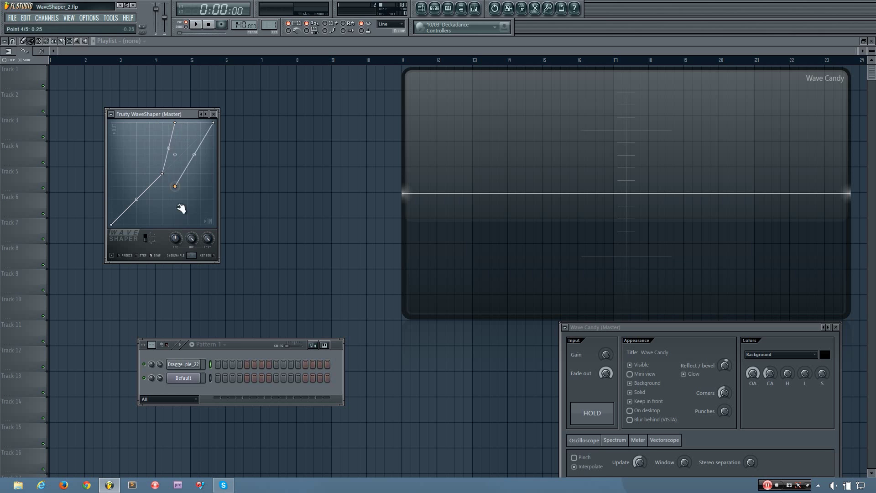
key("F12")
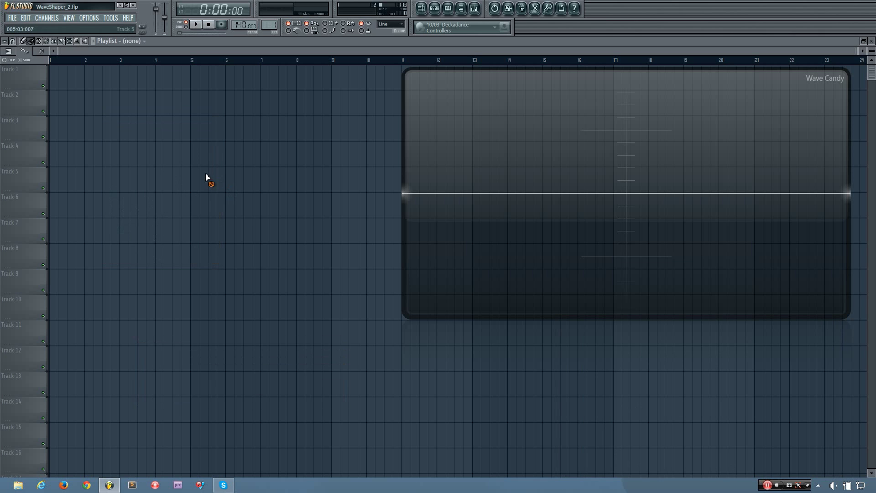
left_click(475, 9)
left_click(603, 361)
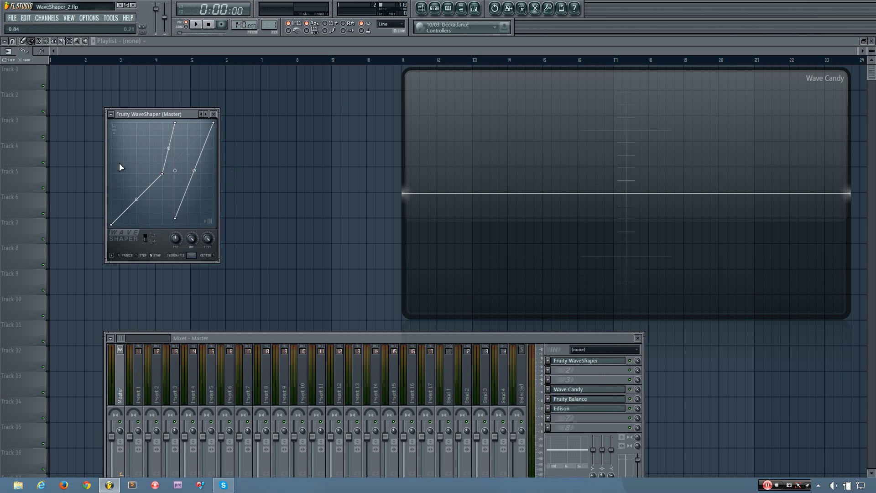
Add zigzag peaks and dips across the curve and set PRE gain to 58%.
left_click(111, 123)
left_click(137, 135)
left_click(124, 218)
left_click(150, 225)
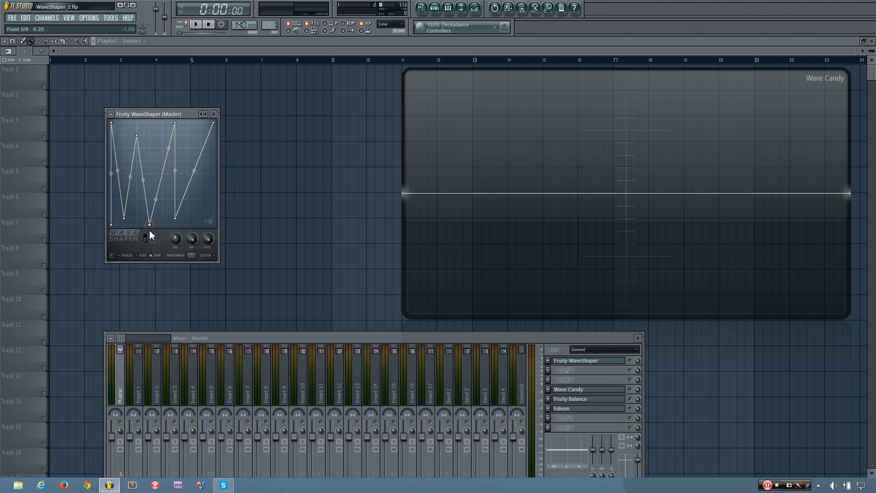
left_click(187, 122)
left_click(207, 205)
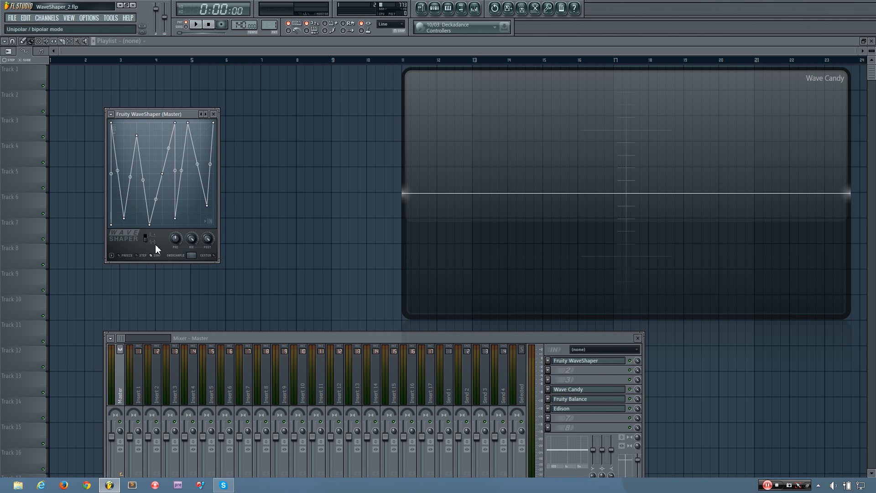
left_click_drag(176, 237, 178, 238)
Arrange the master mixer, WaveShaper and Wave Candy windows so all are visible together.
left_click_drag(230, 338, 314, 170)
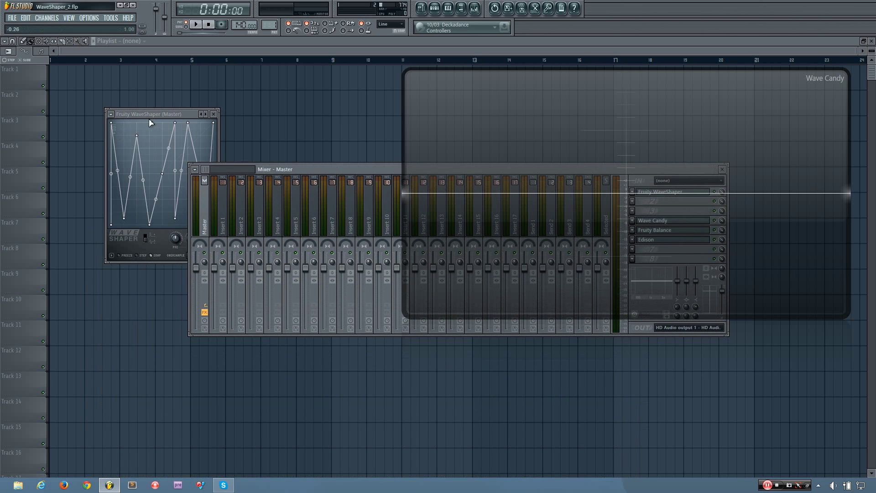
mouse_move(160, 115)
left_mouse_down()
mouse_move(149, 117)
mouse_move(161, 113)
left_mouse_up()
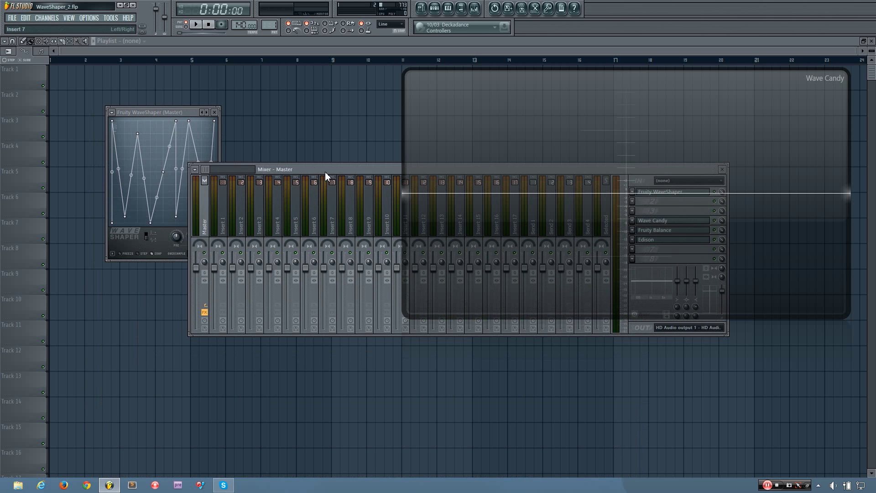
left_click_drag(327, 173, 263, 312)
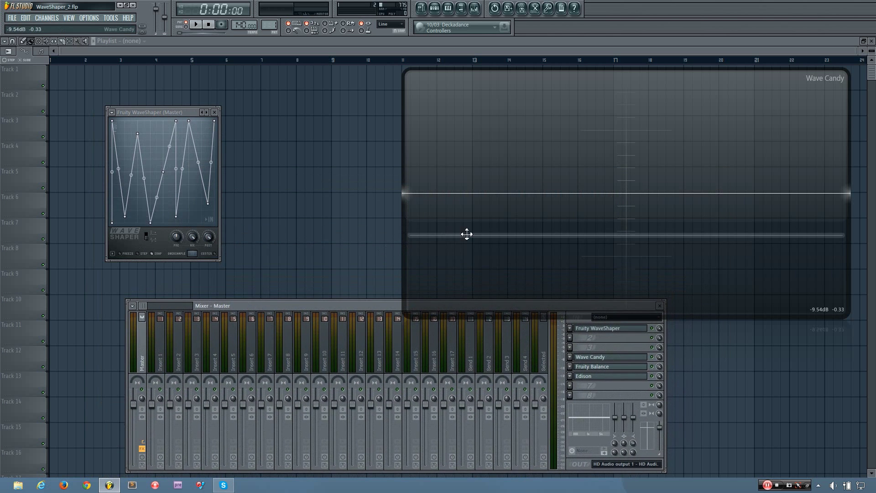
left_click_drag(466, 232, 465, 228)
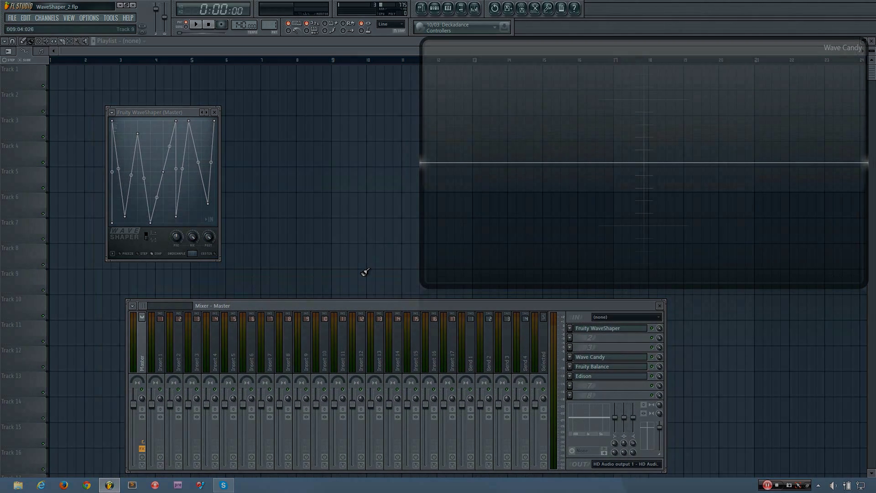